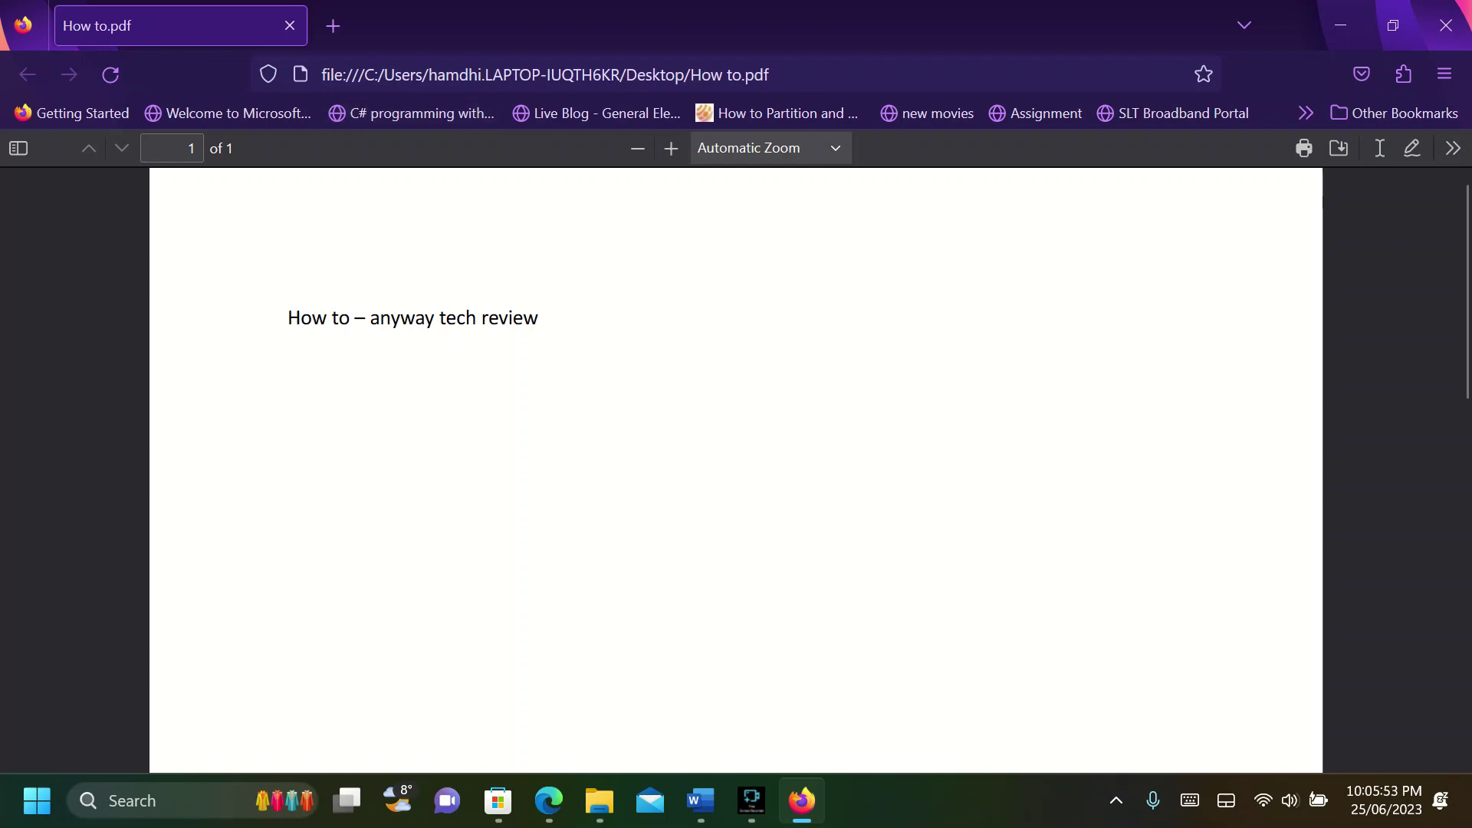
Switch to Microsoft Edge and examine the highlighter and drawing pen's colour and thickness options for How to.pdf.
{"action": "left_click_drag", "start_coordinate": [549, 801], "coordinate": [751, 801]}
{"action": "left_click", "coordinate": [752, 801]}
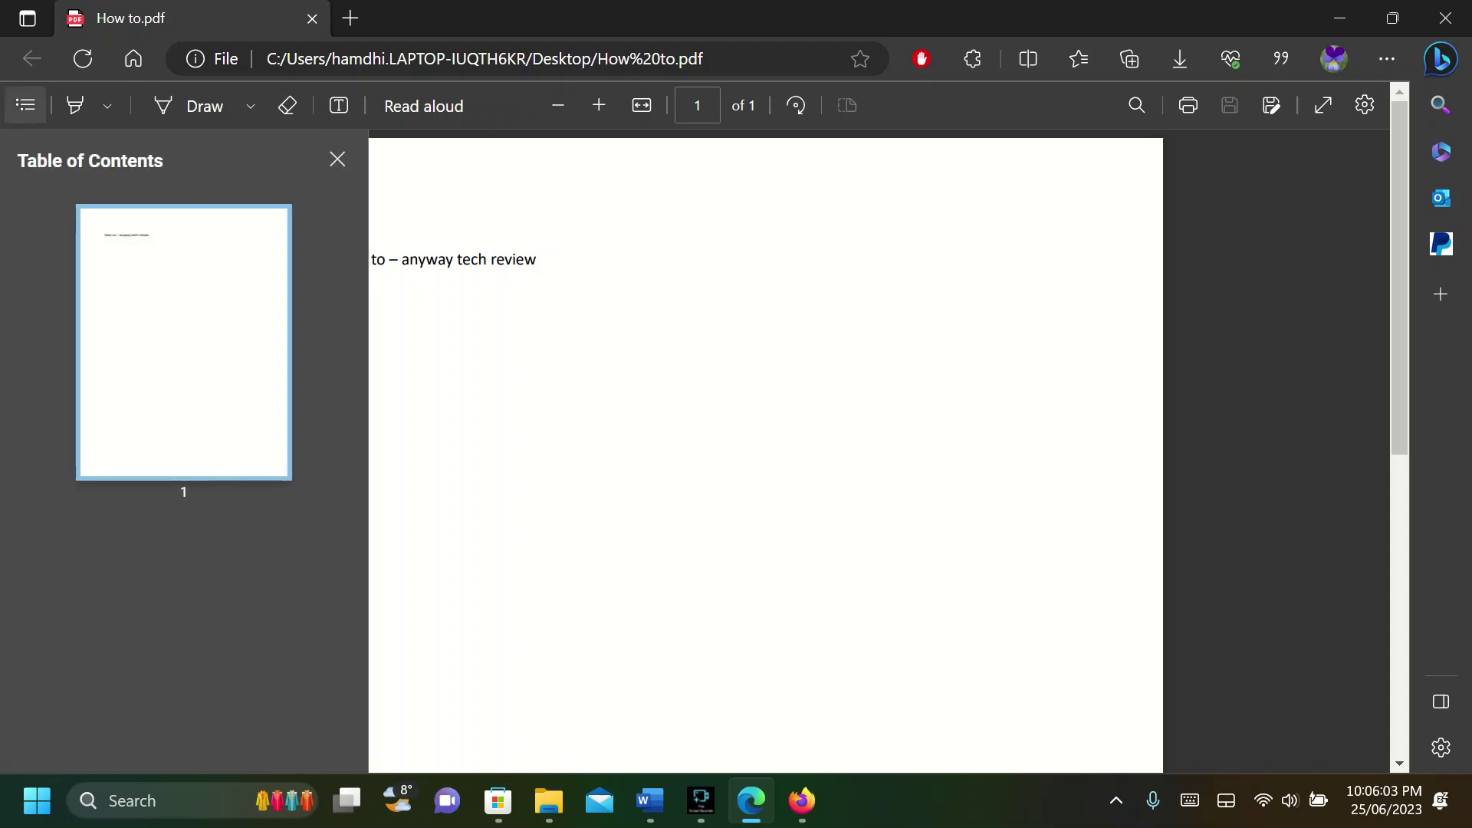
{"action": "left_click", "coordinate": [107, 105]}
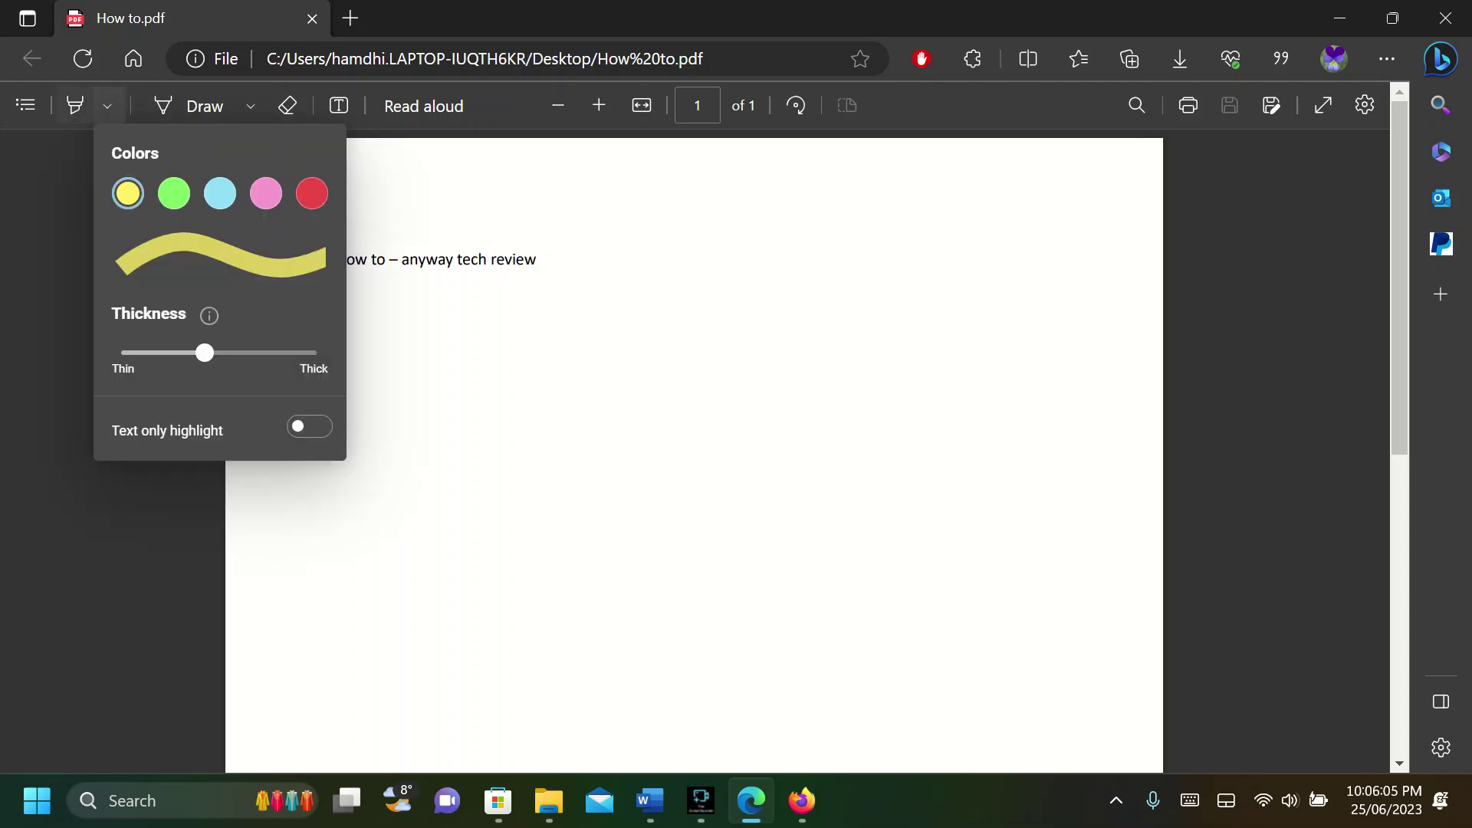
{"action": "left_click", "coordinate": [108, 106]}
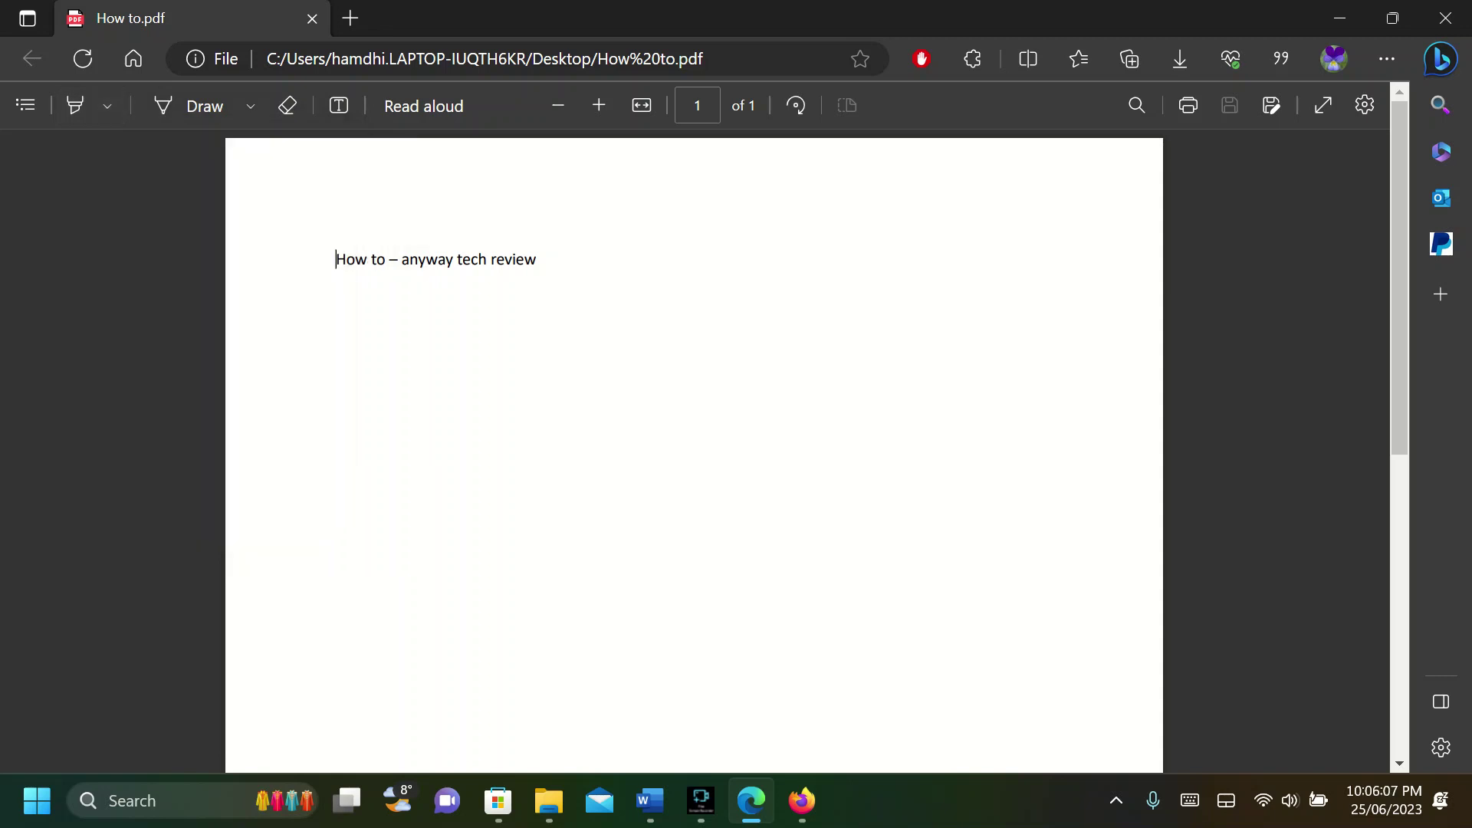
{"action": "left_click", "coordinate": [250, 105]}
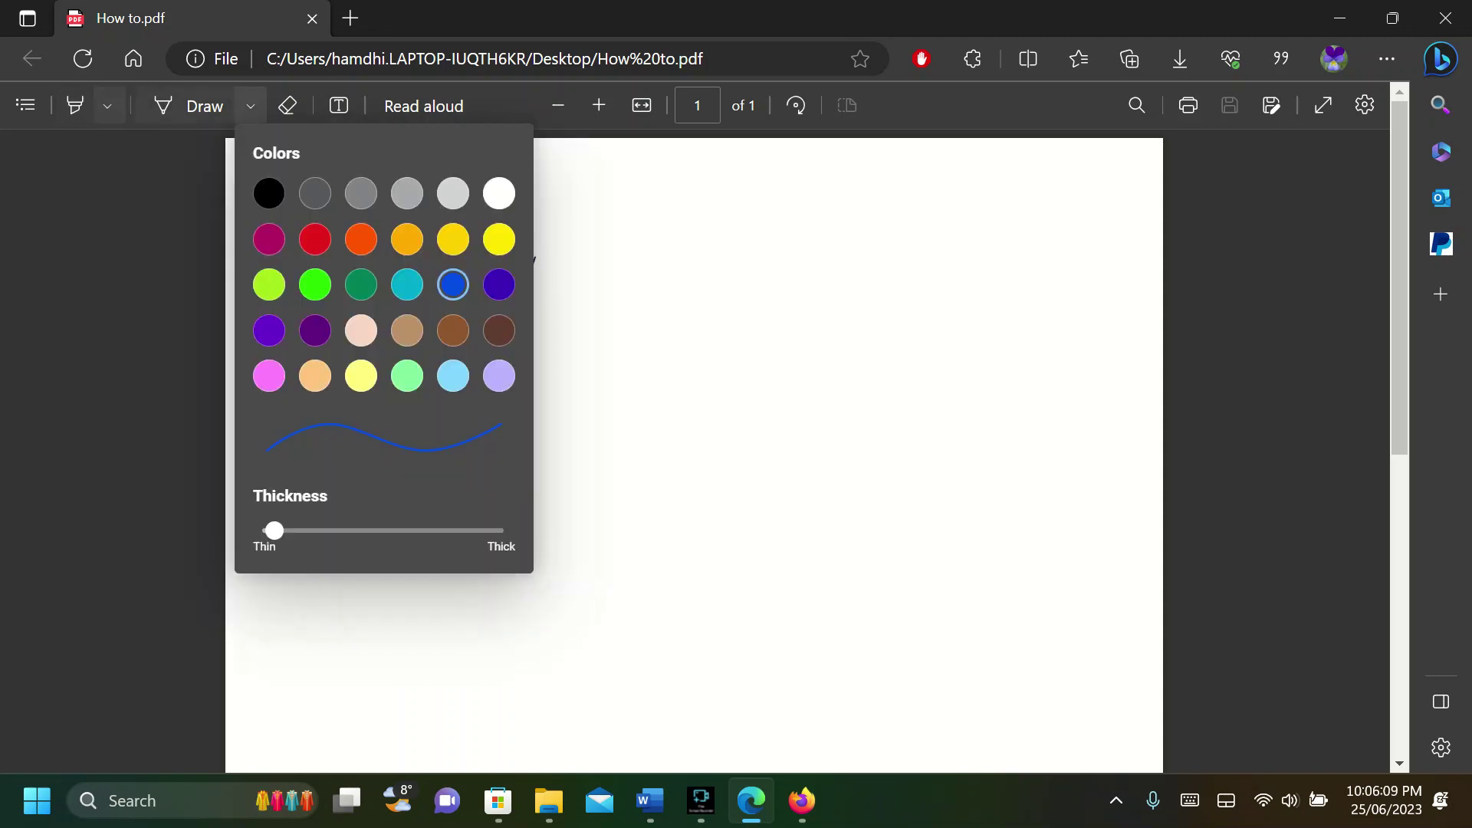
{"action": "left_click", "coordinate": [250, 106]}
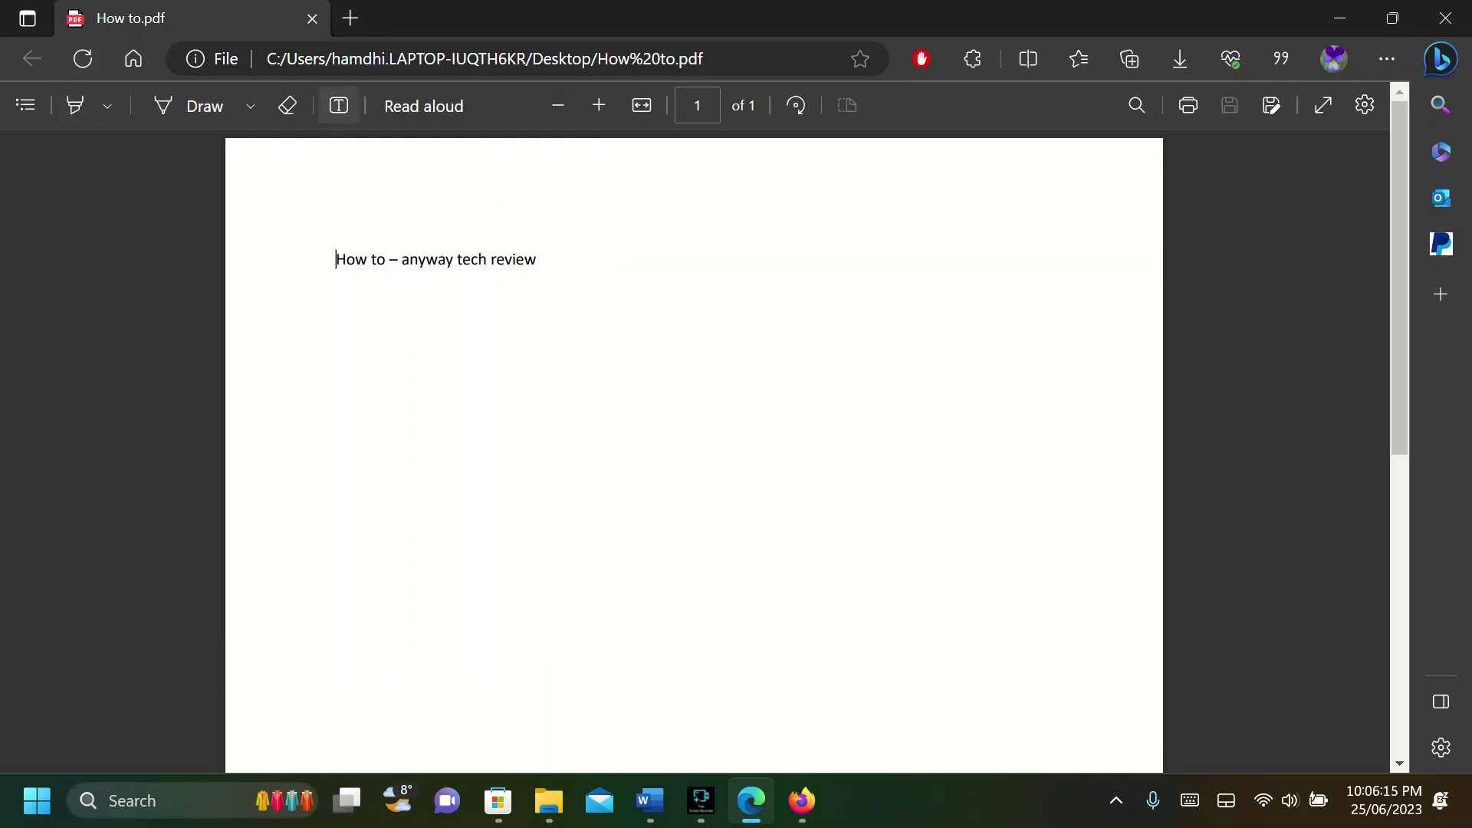
Try adding a text box below the heading, view its text colour choices, and delete the empty box.
{"action": "left_click", "coordinate": [338, 105]}
{"action": "left_click", "coordinate": [368, 433]}
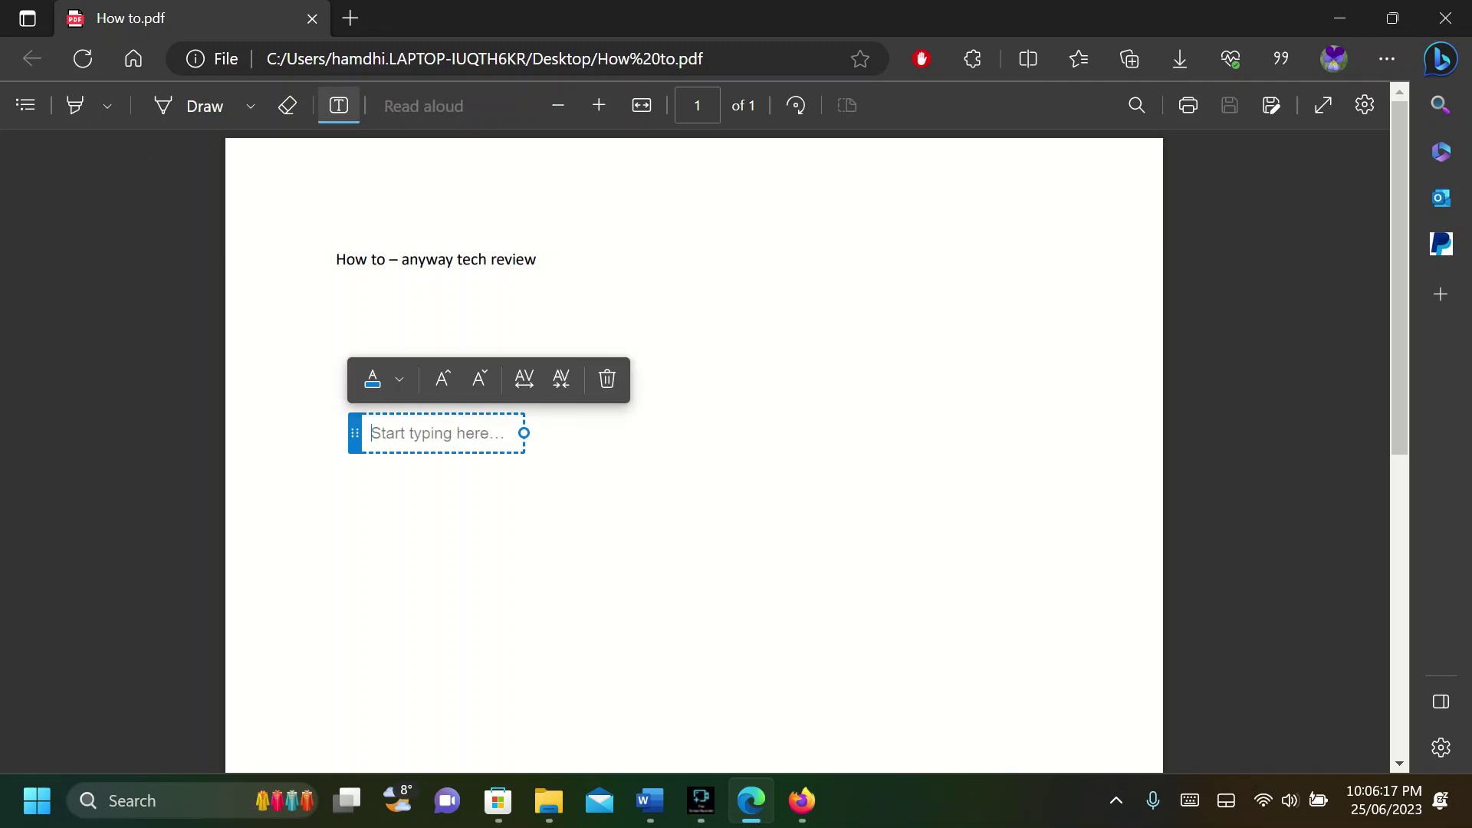
{"action": "left_click", "coordinate": [388, 379]}
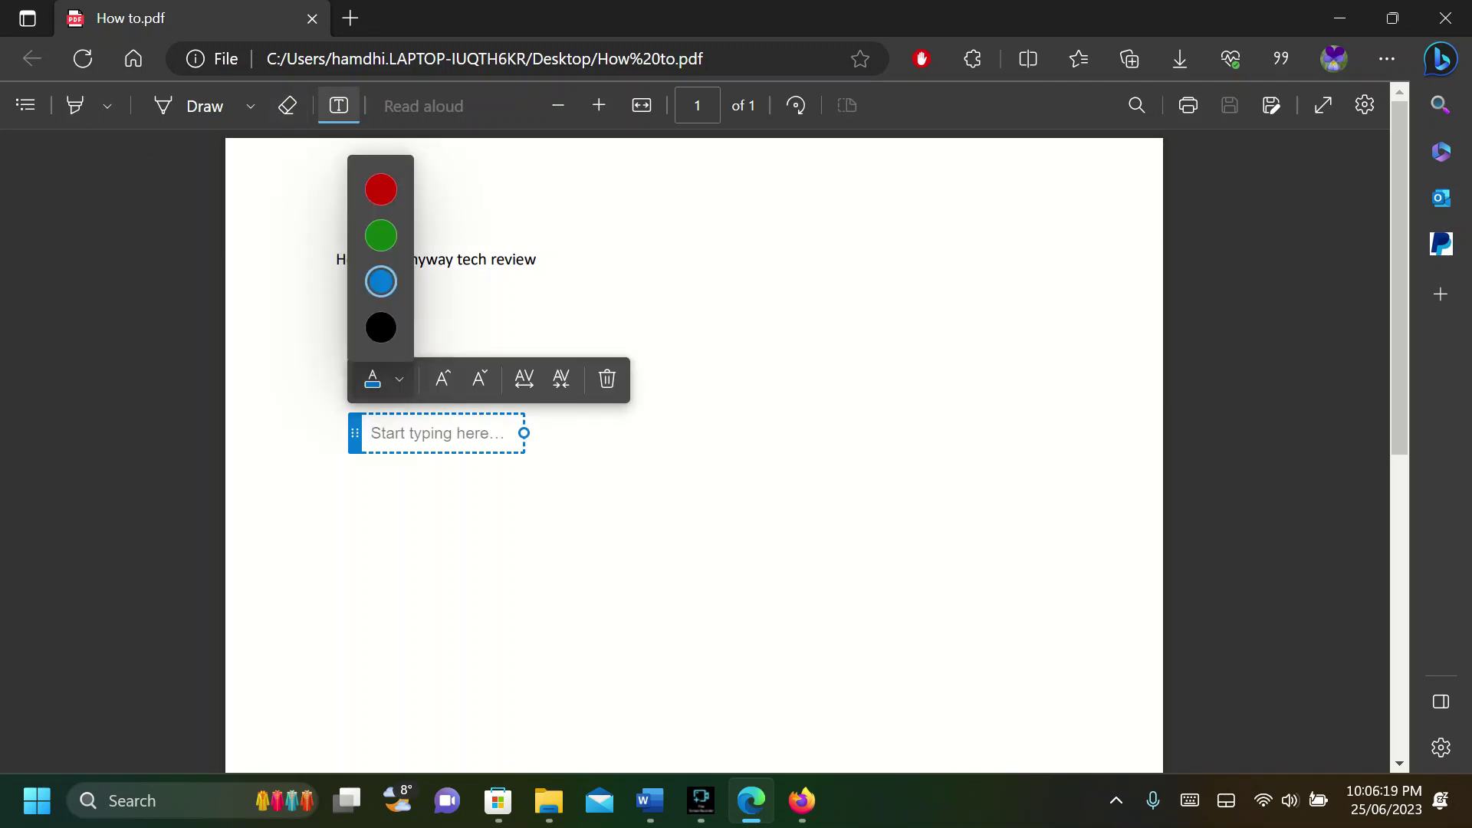
{"action": "left_click", "coordinate": [607, 379]}
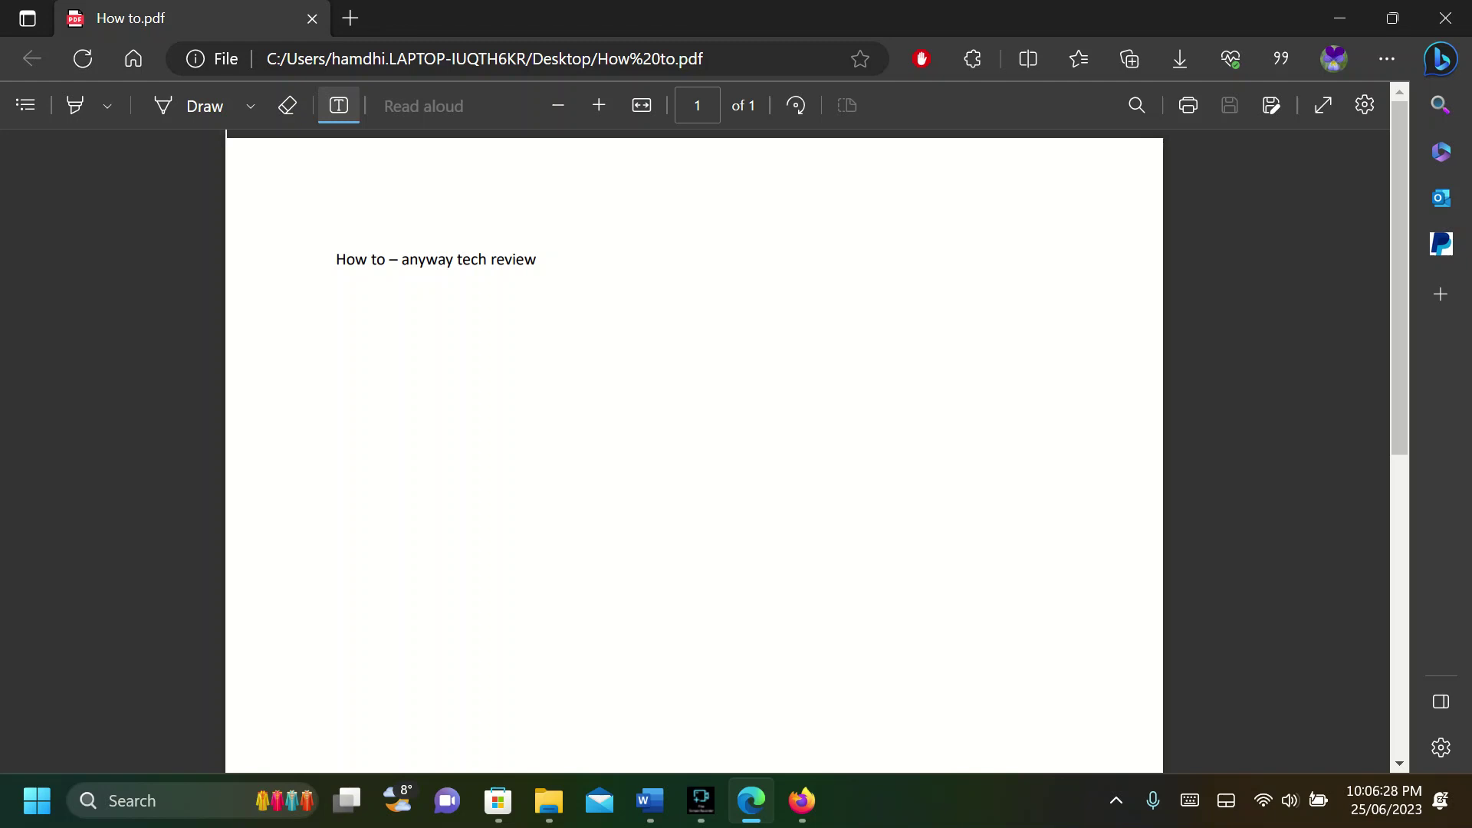
{"action": "left_click", "coordinate": [325, 256]}
{"action": "key", "text": "Escape"}
Open the document search, examine the PDF's document properties, and close both.
{"action": "left_click", "coordinate": [1137, 105]}
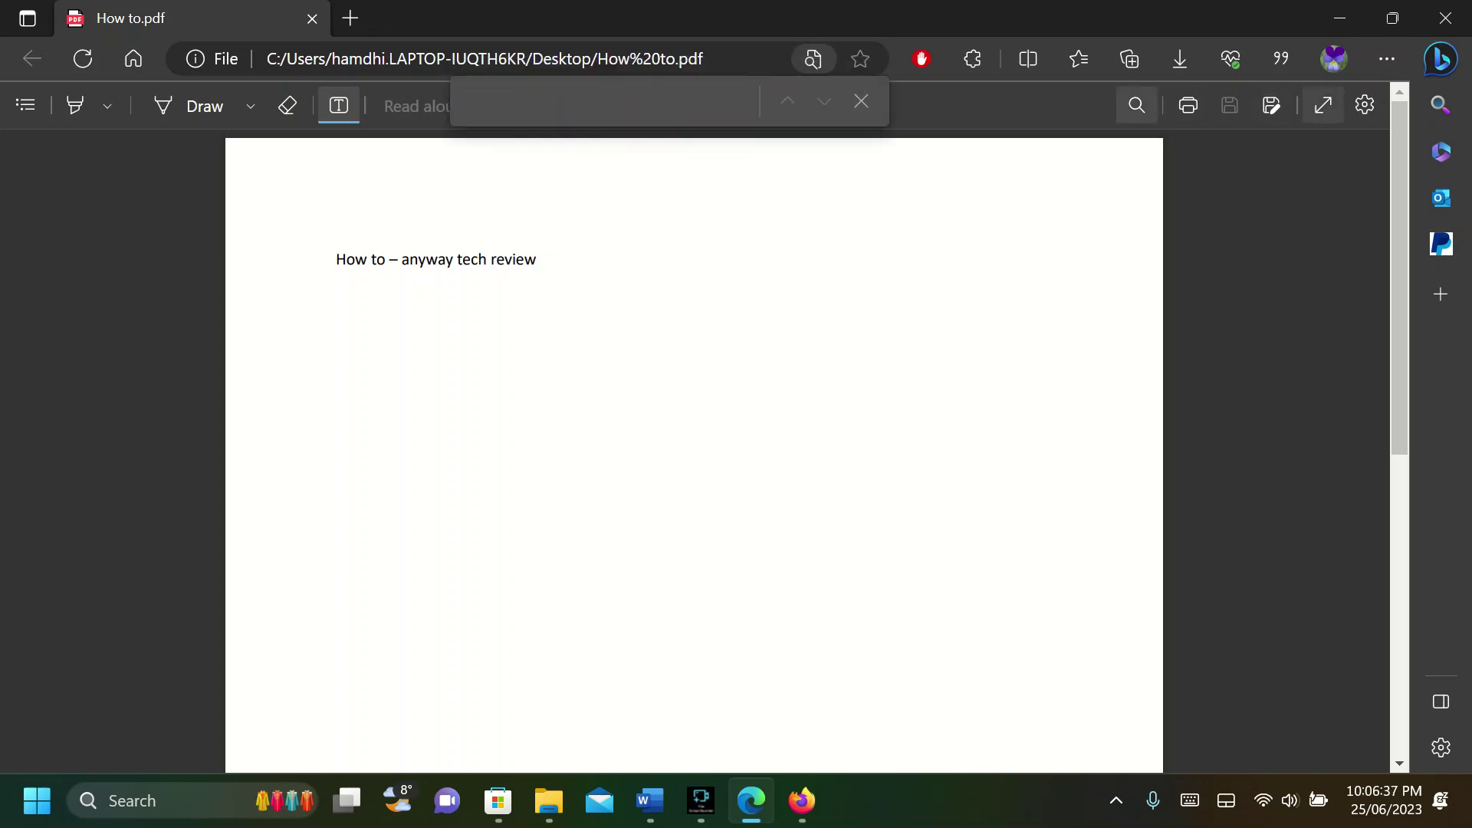
{"action": "left_click", "coordinate": [1365, 105]}
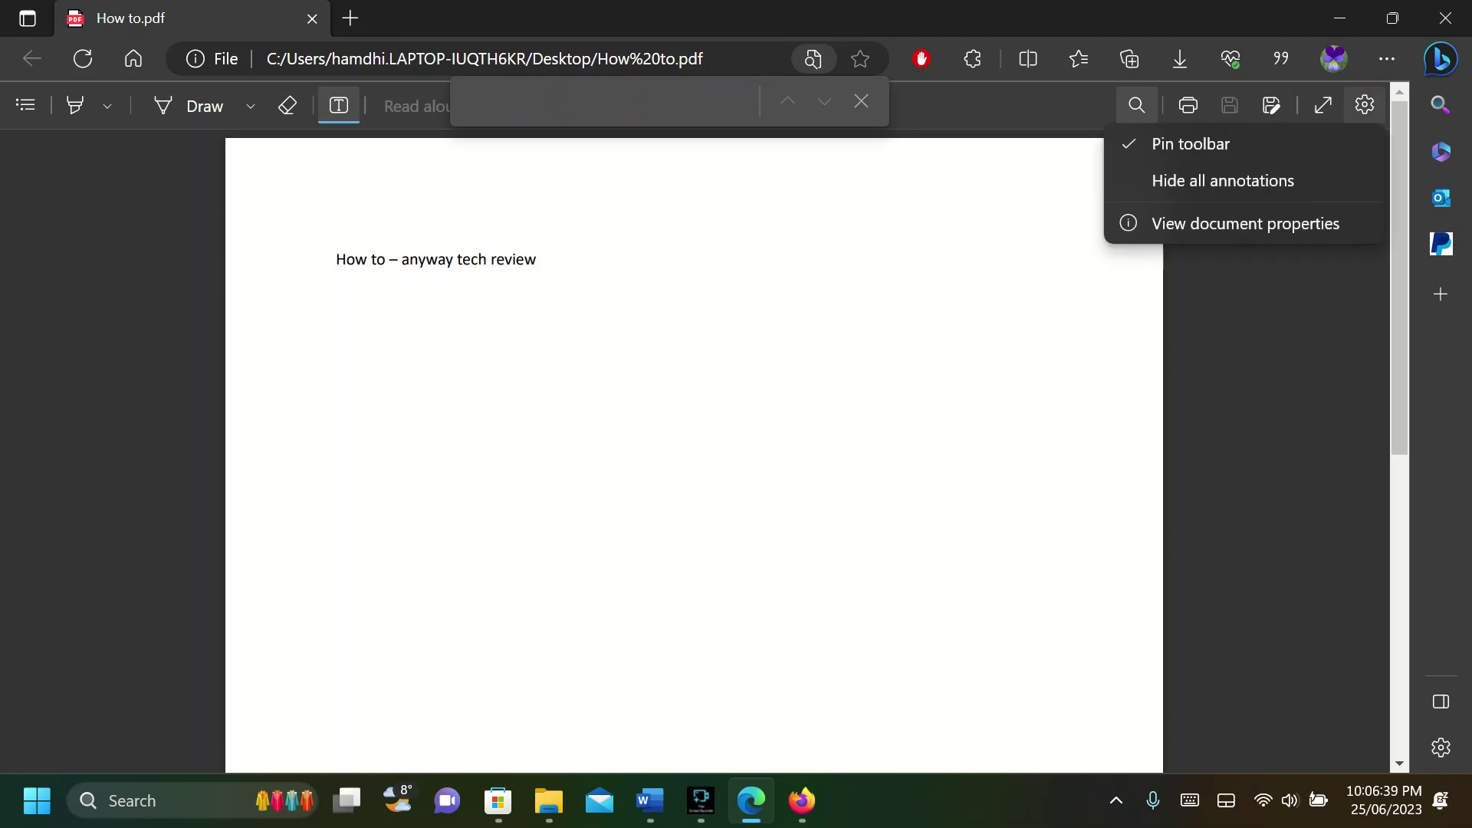
{"action": "left_click", "coordinate": [1245, 223]}
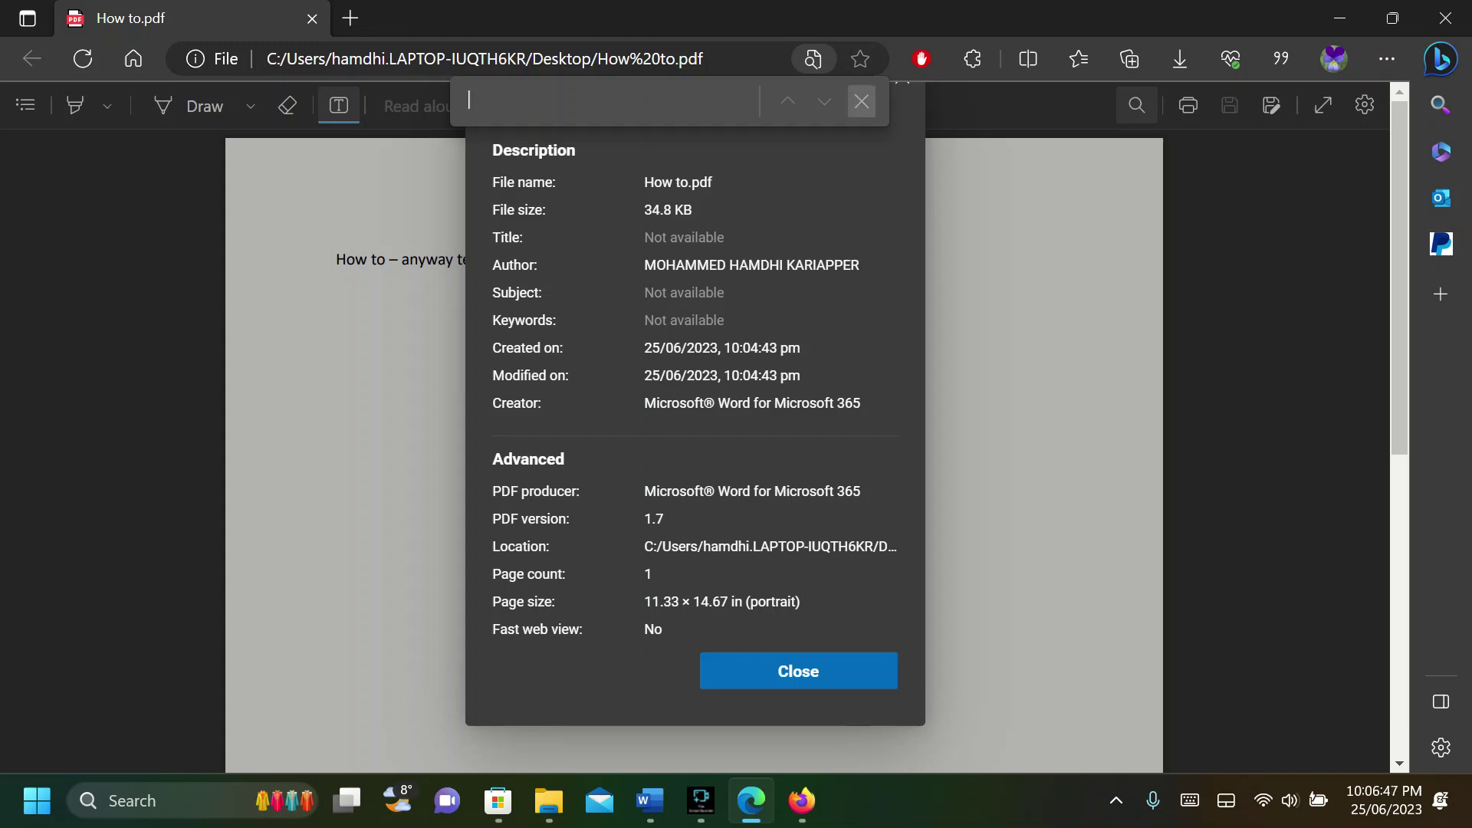
{"action": "left_click", "coordinate": [861, 100]}
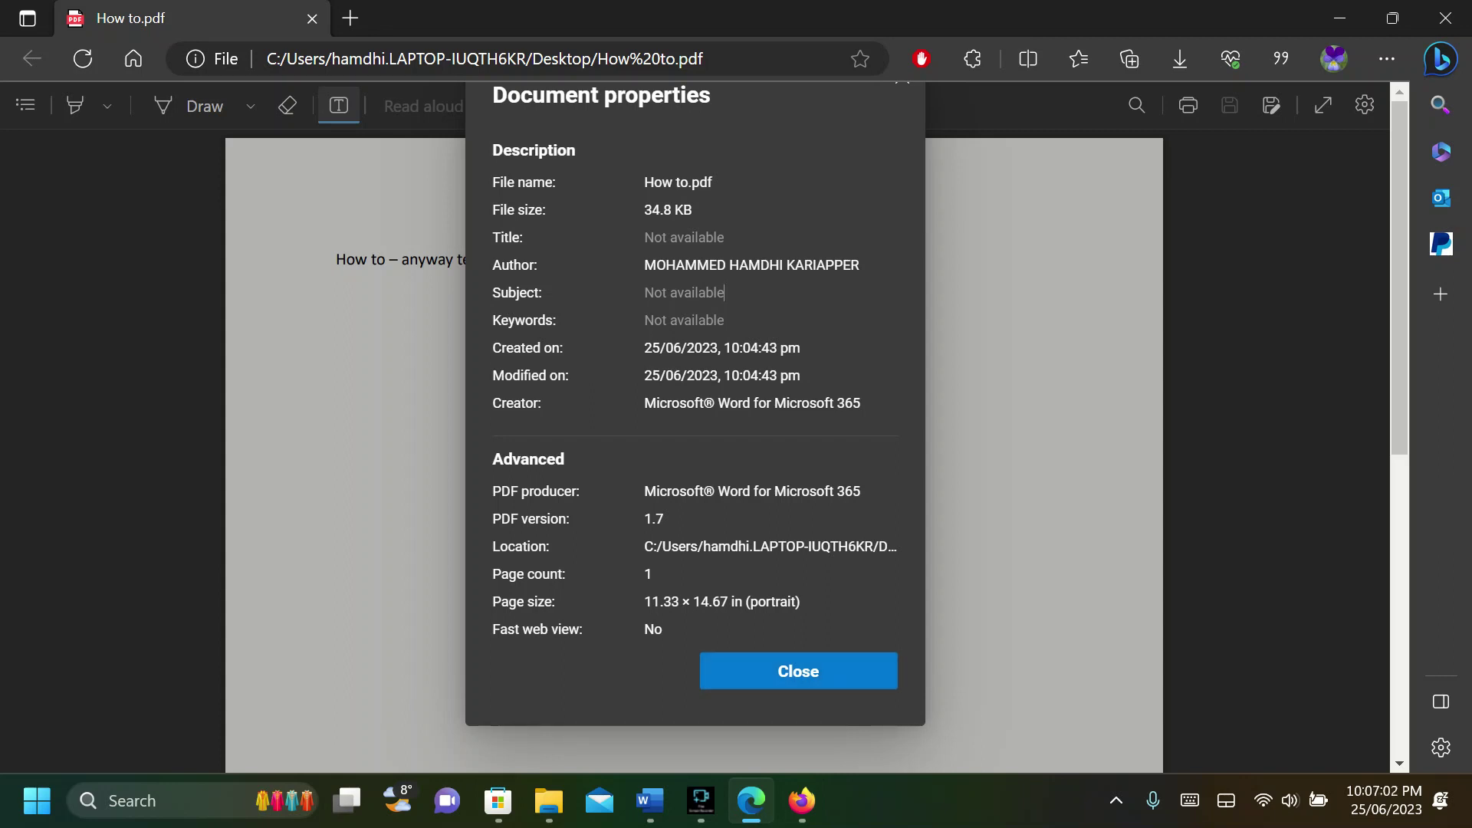
{"action": "left_click", "coordinate": [798, 671]}
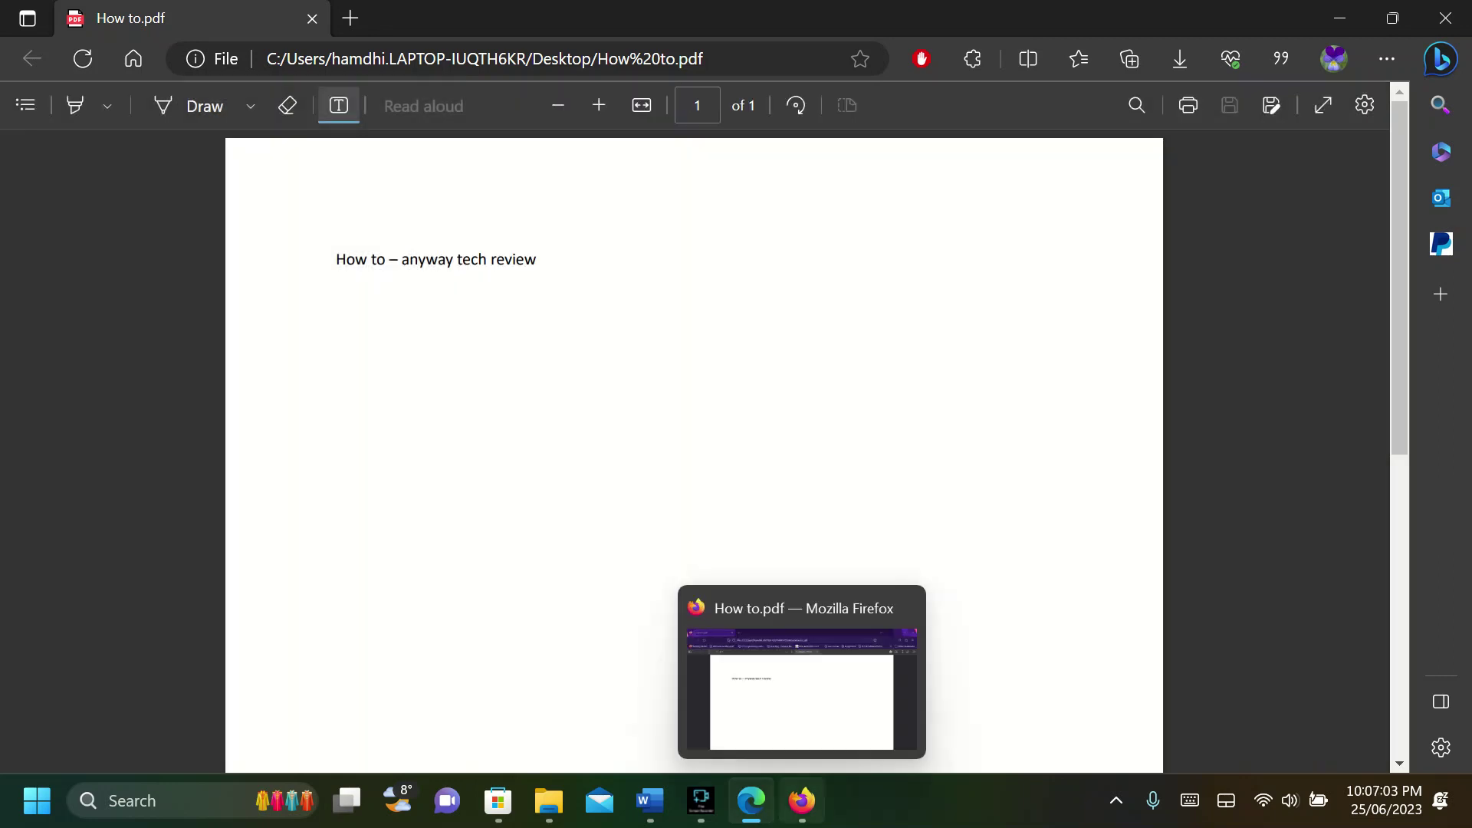
Switch to Firefox and show the page thumbnails sidebar for How to.pdf.
{"action": "left_click", "coordinate": [802, 800]}
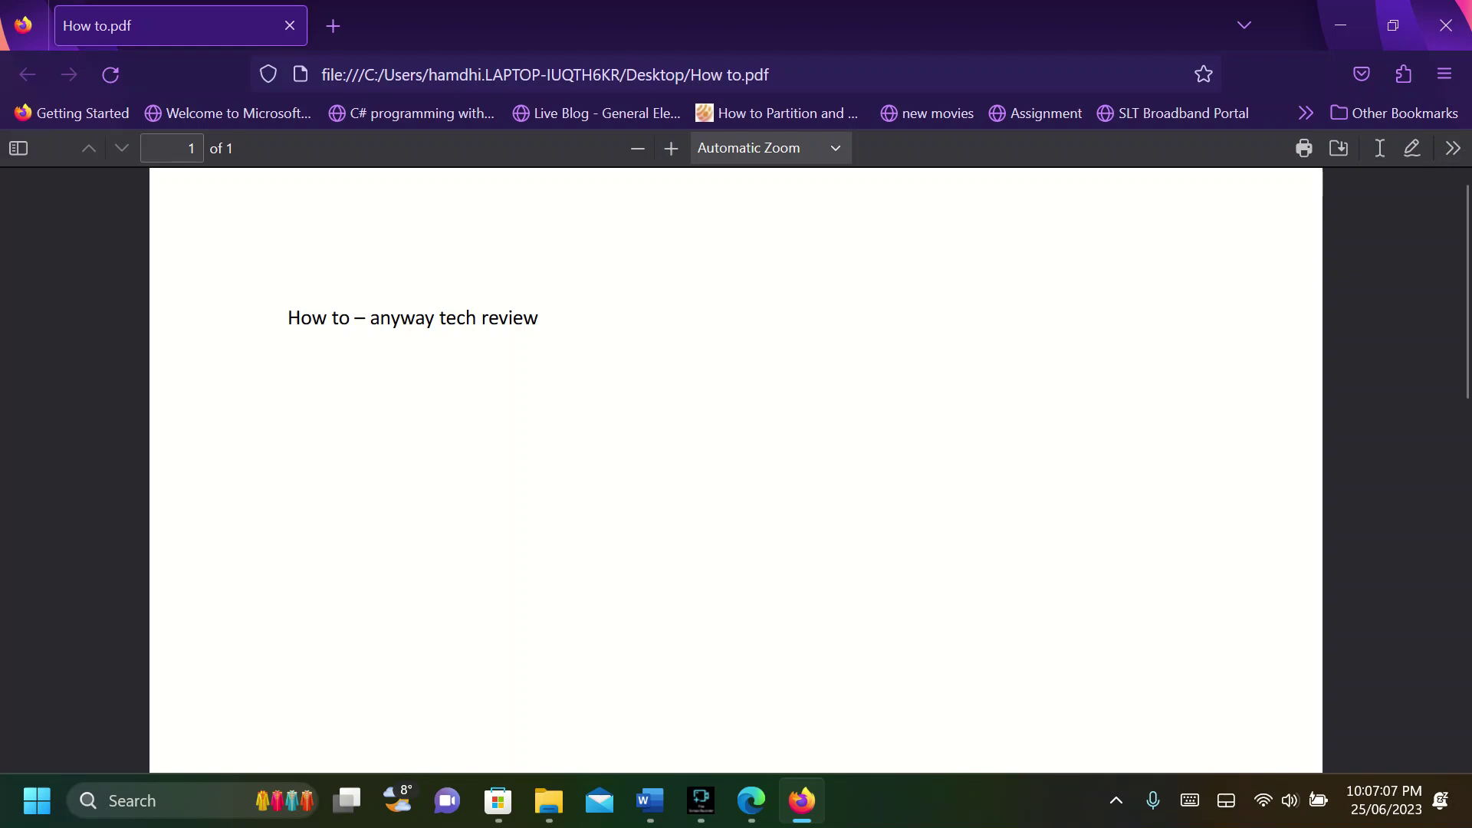
{"action": "left_click", "coordinate": [19, 148]}
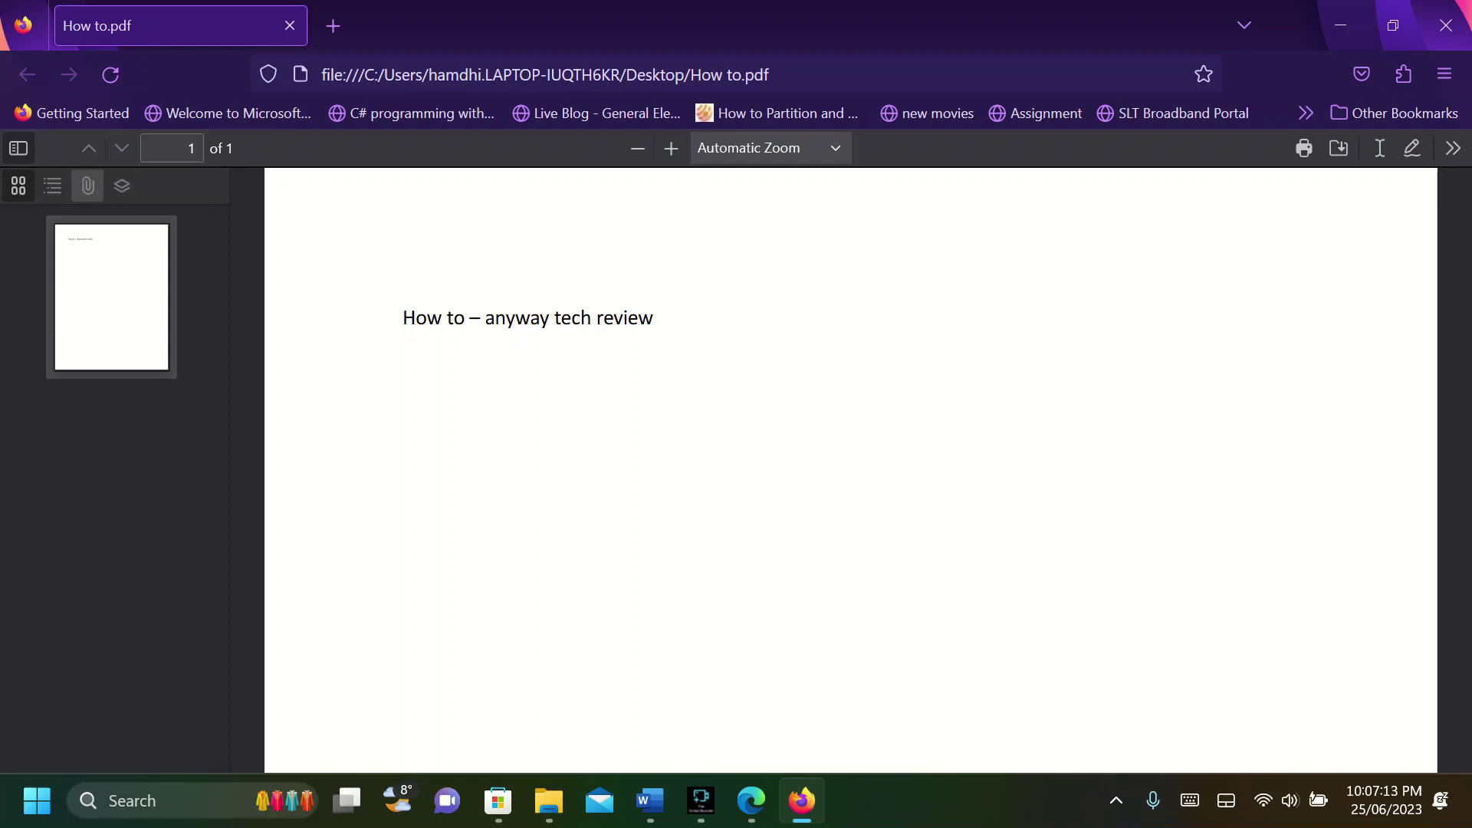
{"action": "right_click", "coordinate": [48, 194]}
{"action": "key", "text": "Escape"}
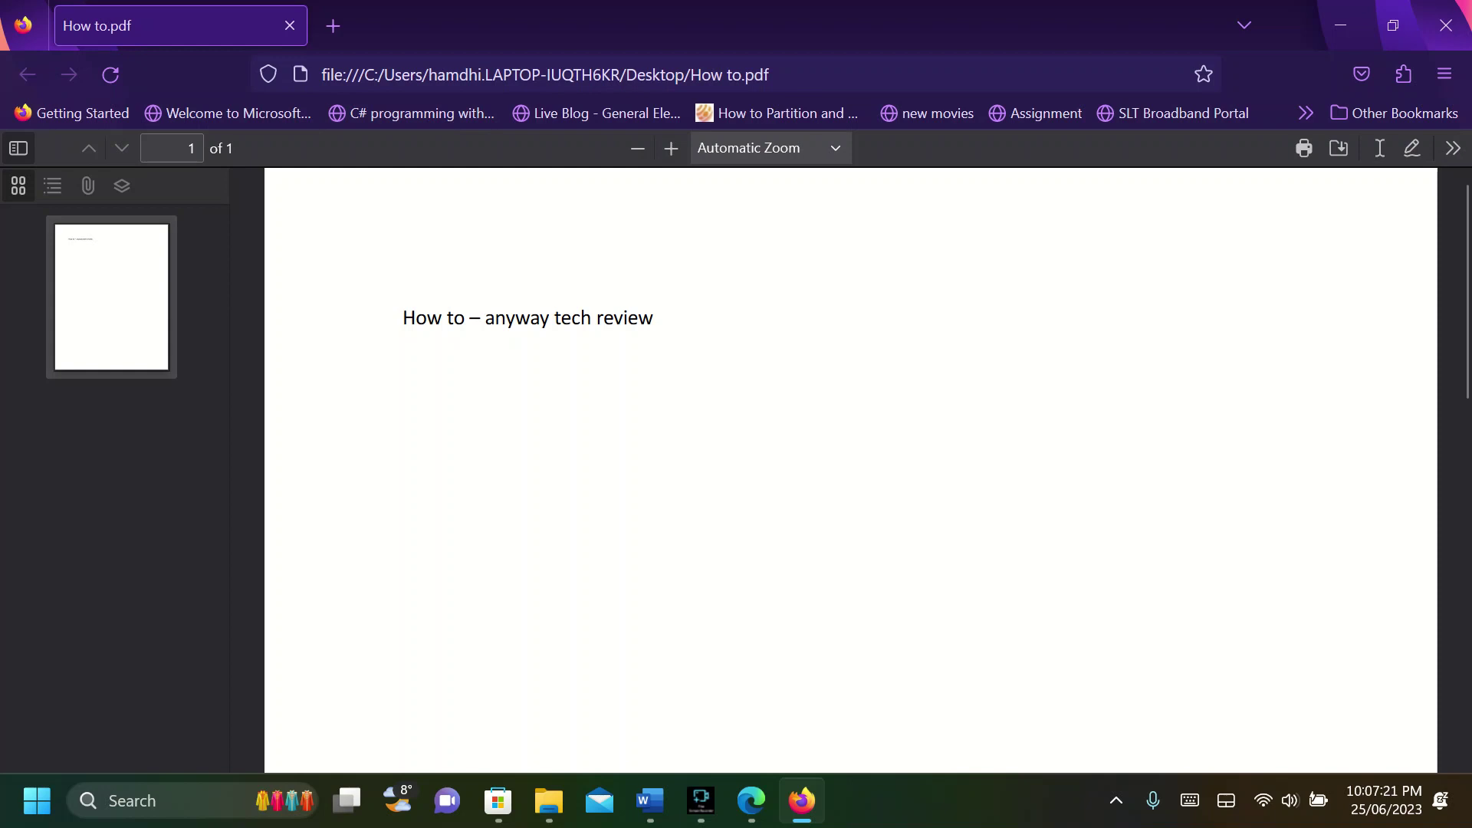
View the available zoom presets and zoom the PDF out to 73%.
{"action": "left_click", "coordinate": [772, 148]}
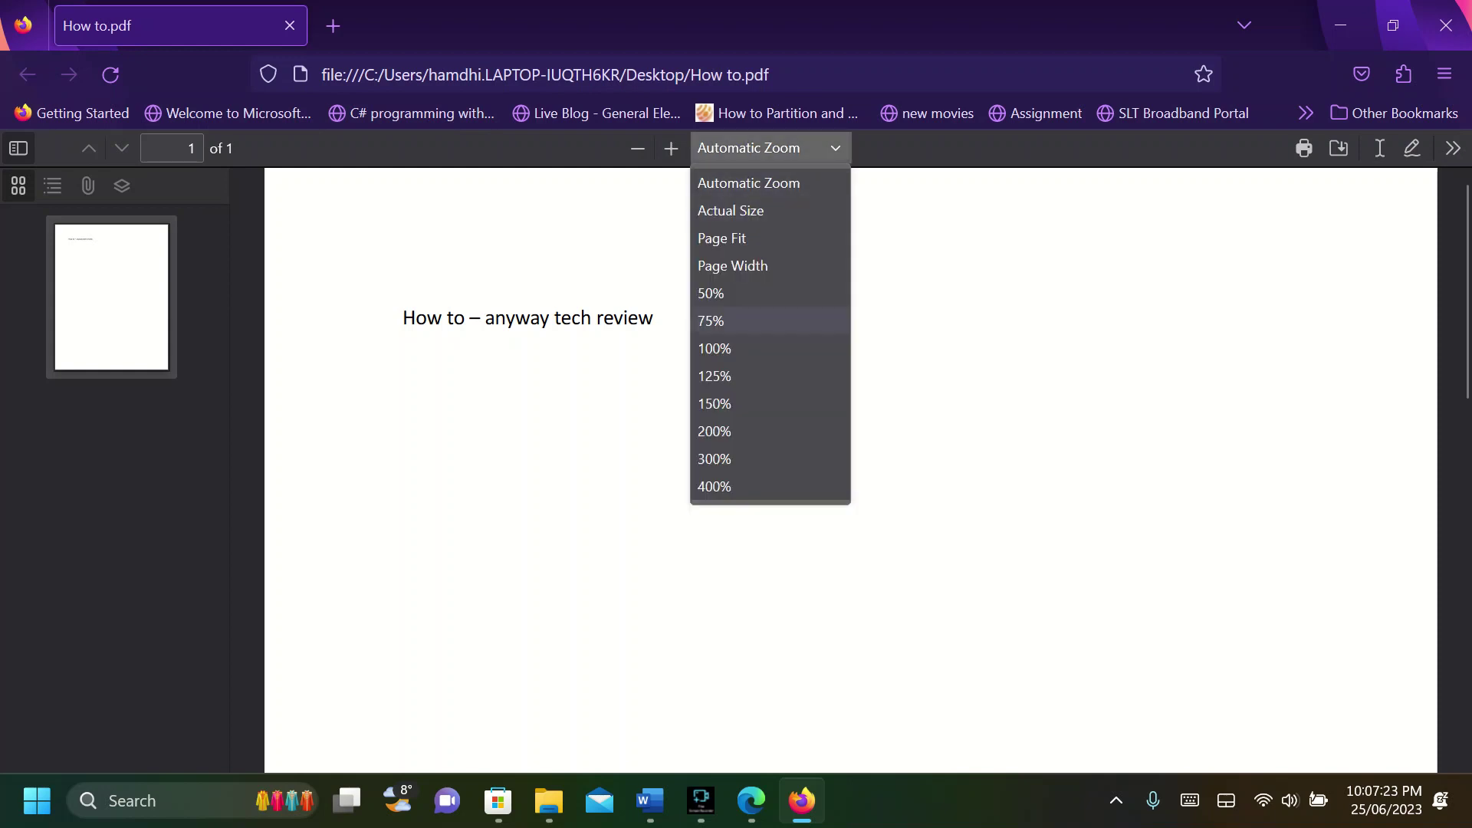
{"action": "scroll", "coordinate": [771, 404], "scroll_direction": "up", "scroll_amount": 1}
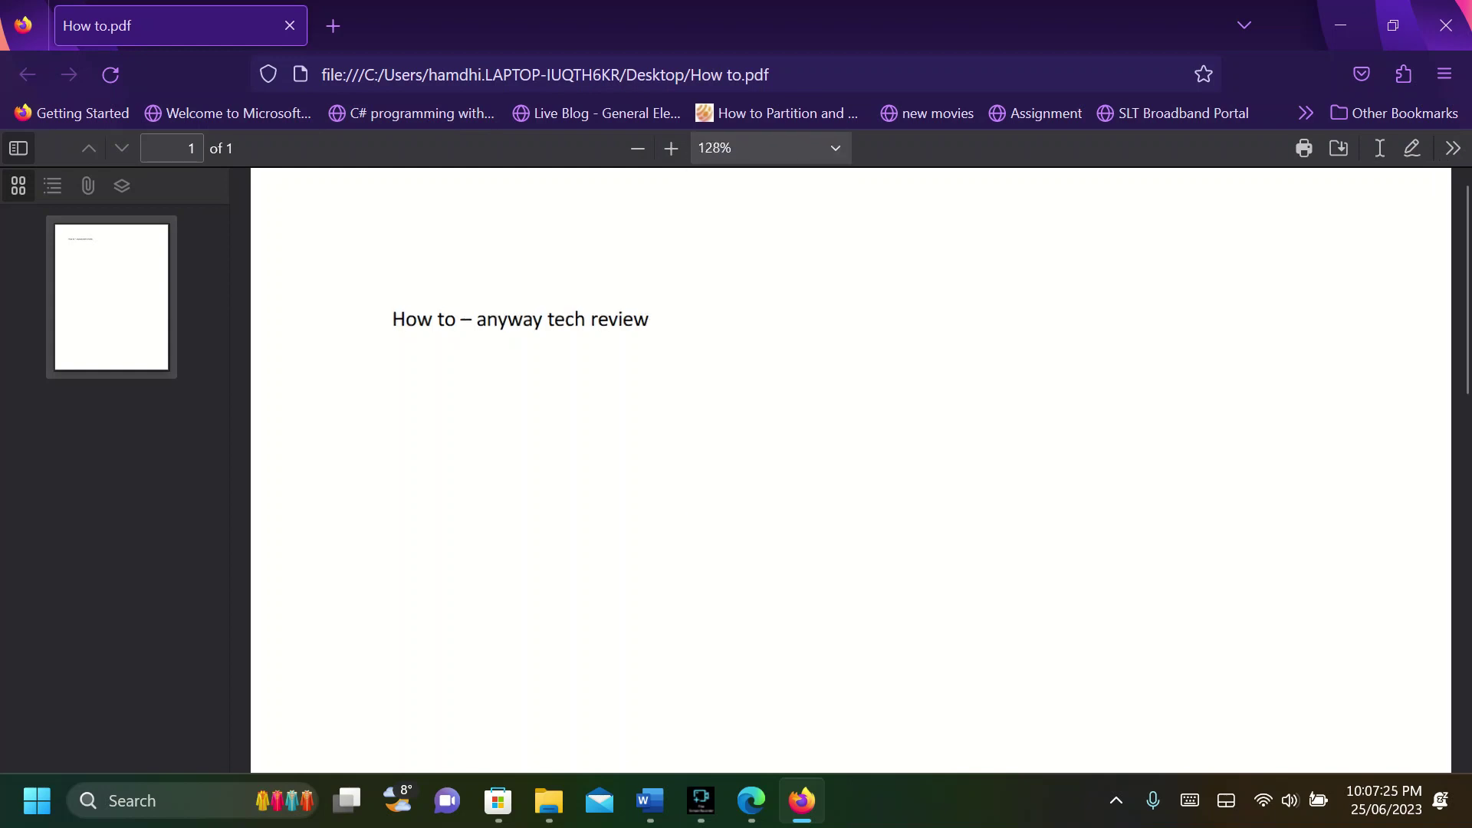
{"action": "scroll", "coordinate": [771, 405], "scroll_direction": "down", "scroll_amount": 6}
Switch to Microsoft Edge and try the zoom-in and zoom-out controls on the same PDF.
{"action": "left_click", "coordinate": [752, 800]}
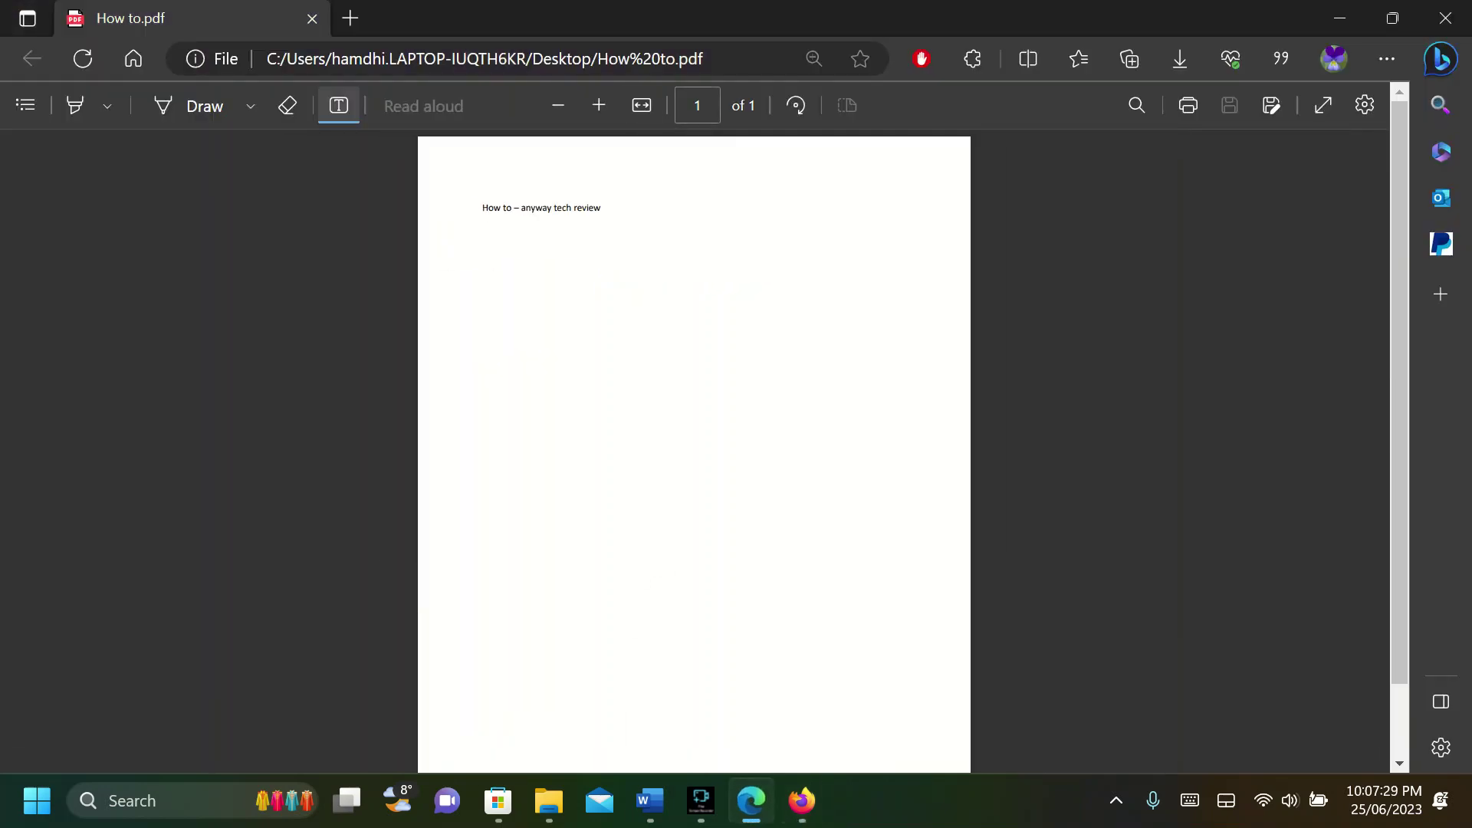
{"action": "left_click", "coordinate": [599, 105]}
{"action": "left_click", "coordinate": [558, 105]}
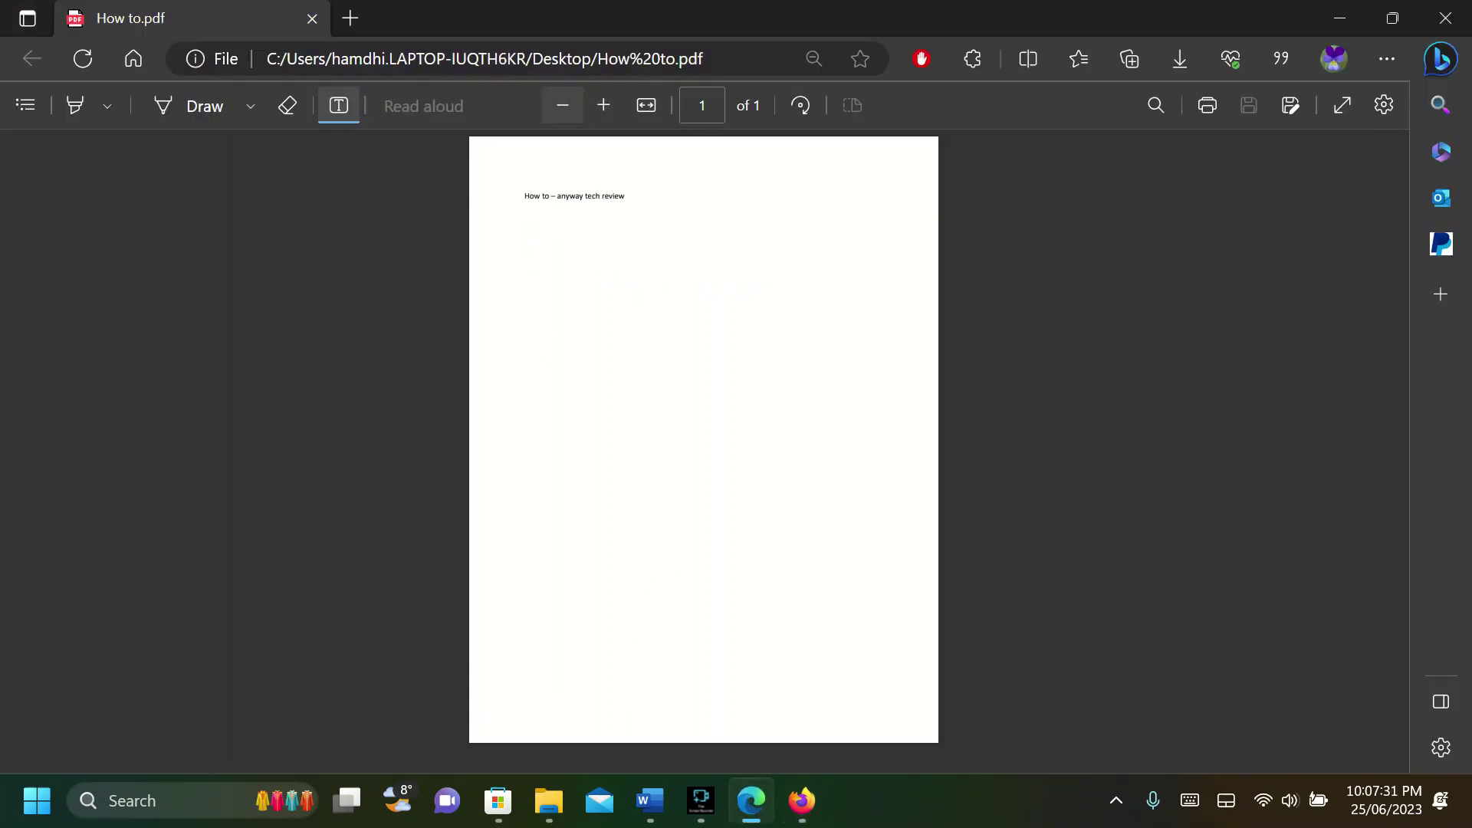
{"action": "left_click", "coordinate": [602, 105]}
{"action": "left_click", "coordinate": [598, 105]}
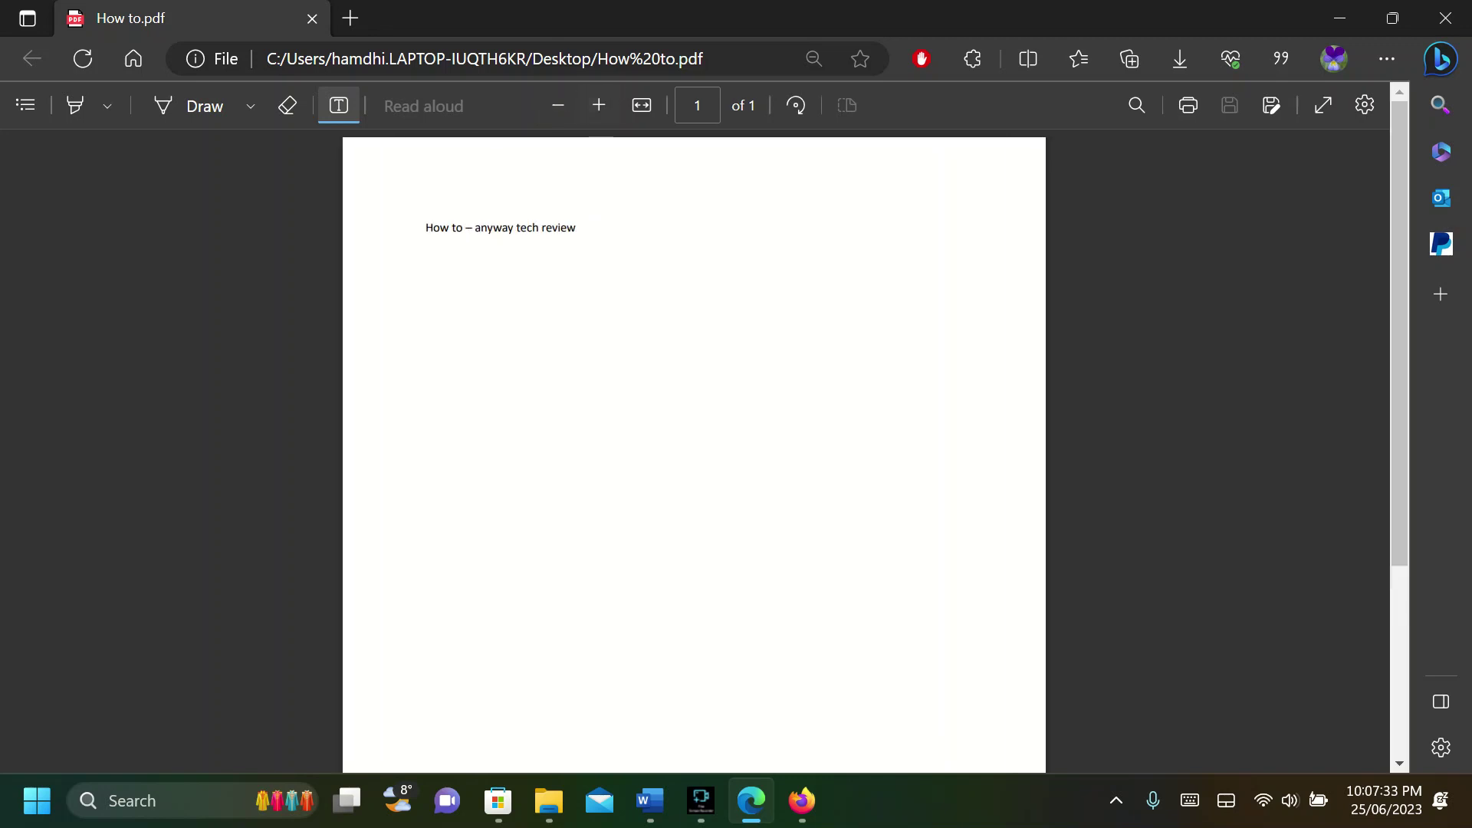
Switch back to Firefox, view the Save As options for the PDF, and cancel without saving.
{"action": "left_click", "coordinate": [802, 800]}
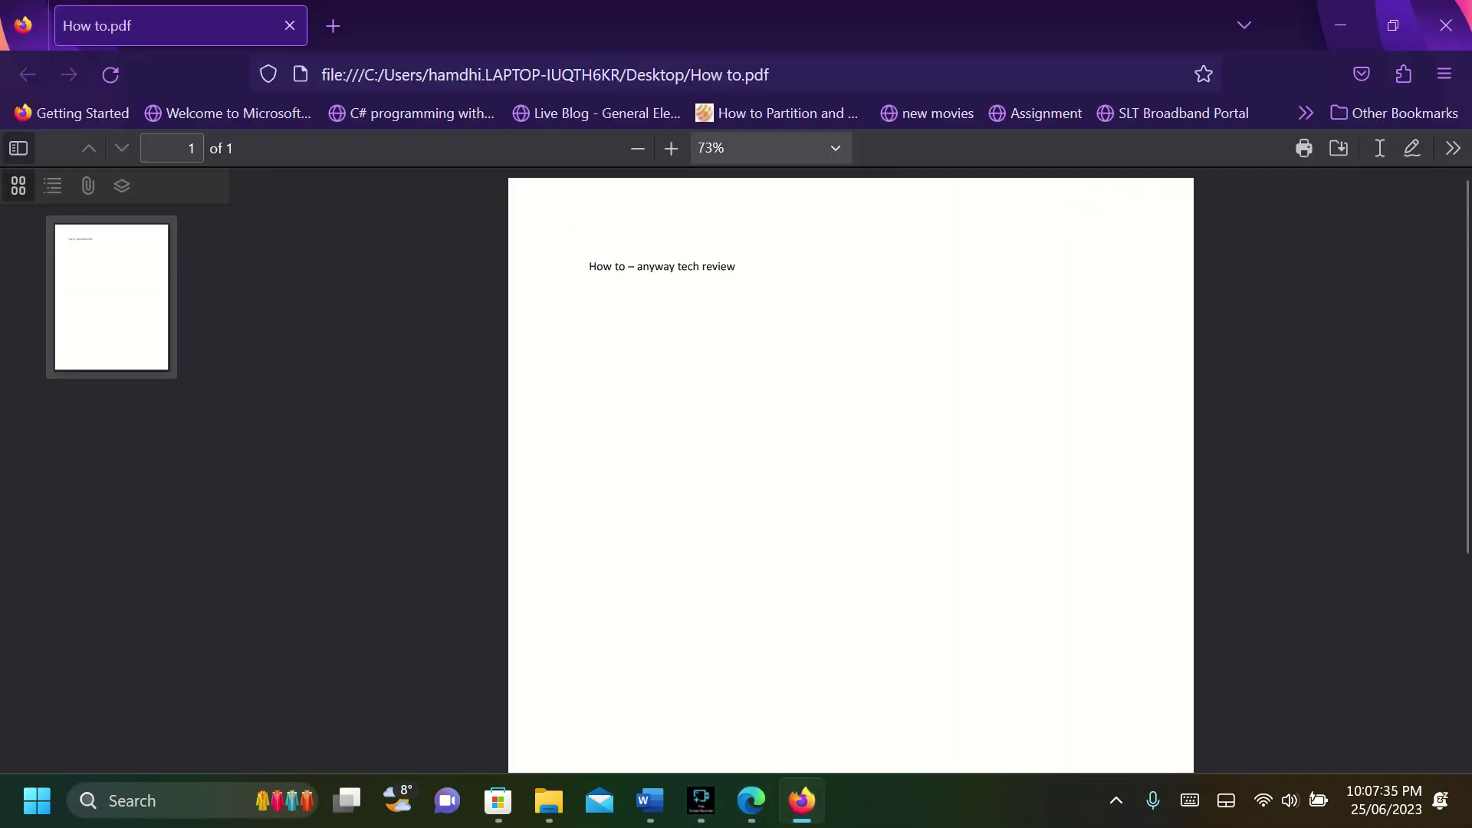
{"action": "left_click", "coordinate": [1339, 148]}
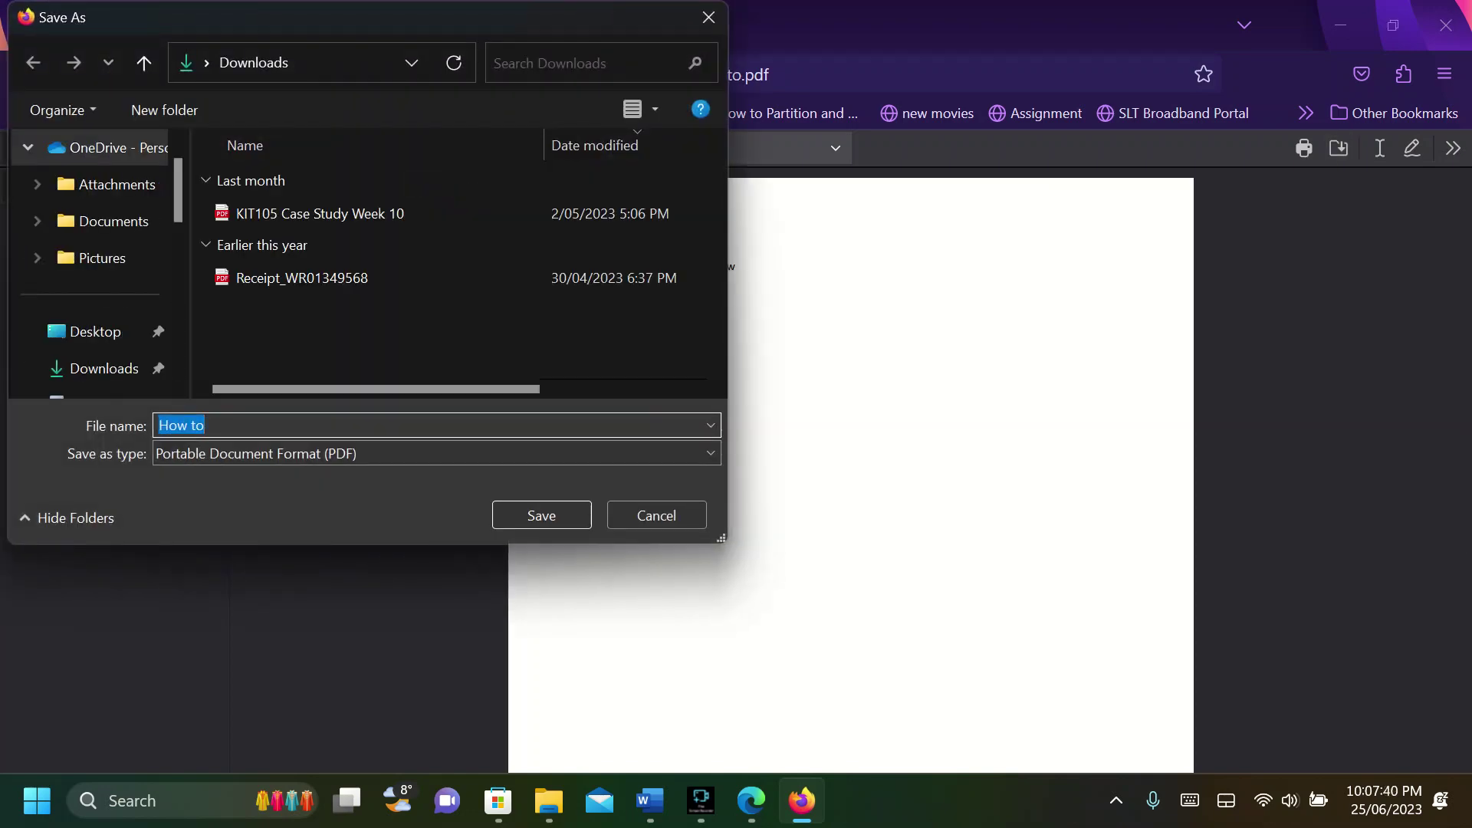
{"action": "left_click", "coordinate": [656, 516]}
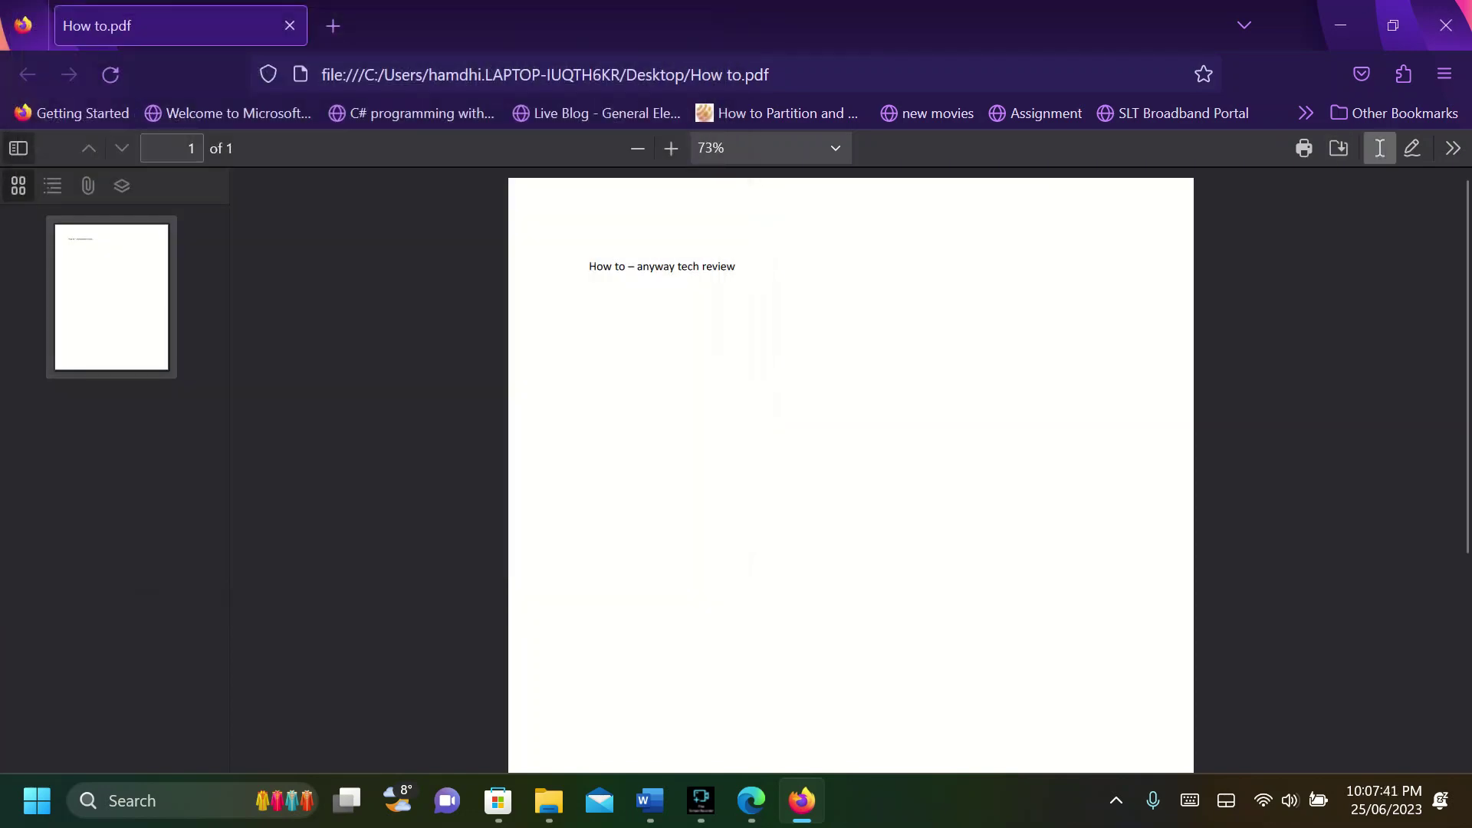
Start the Text annotation tool and set its custom colour to hue 161 and saturation 214.
{"action": "left_click", "coordinate": [1379, 148]}
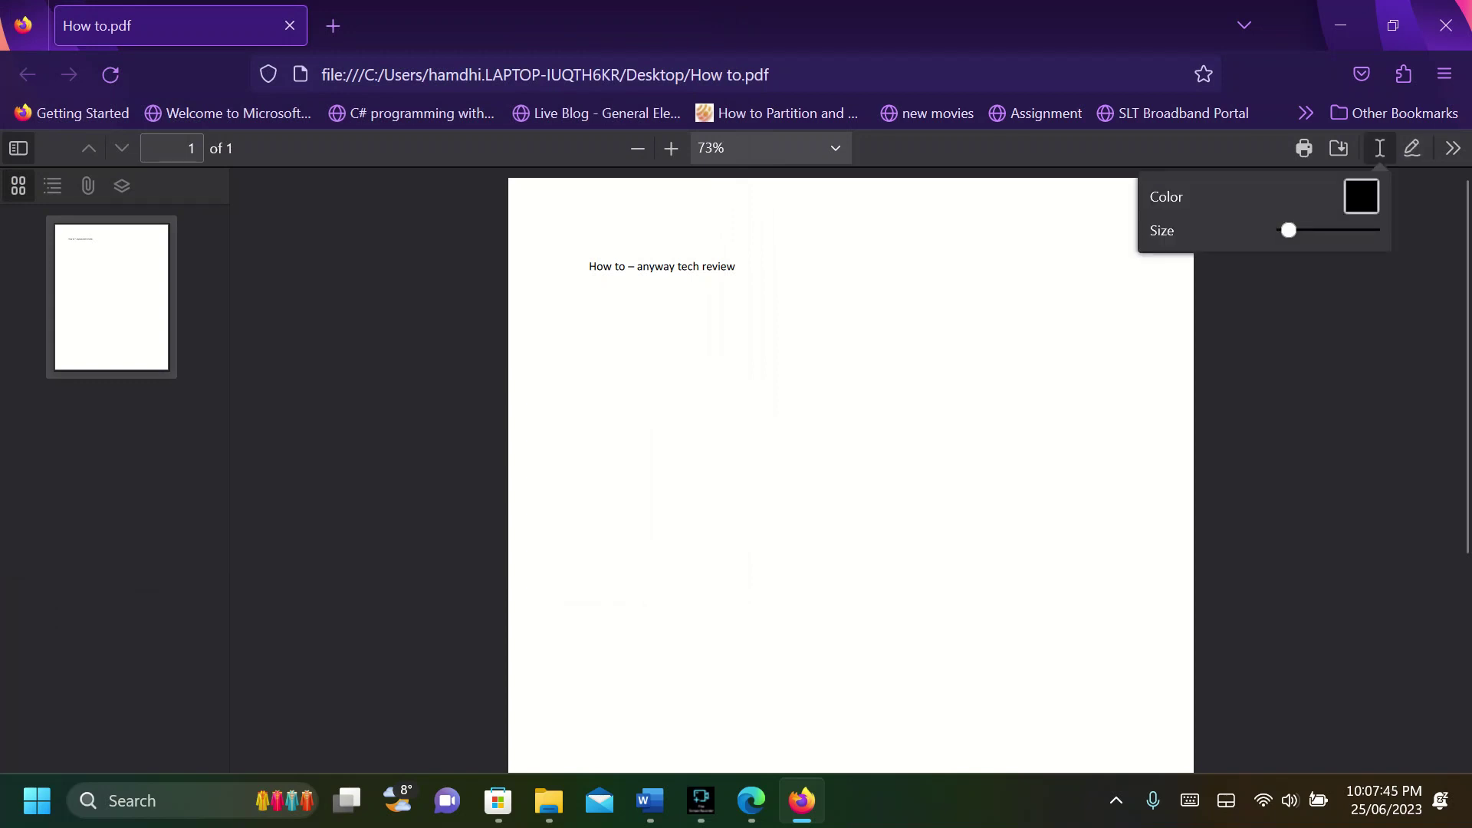
{"action": "left_click", "coordinate": [1362, 196]}
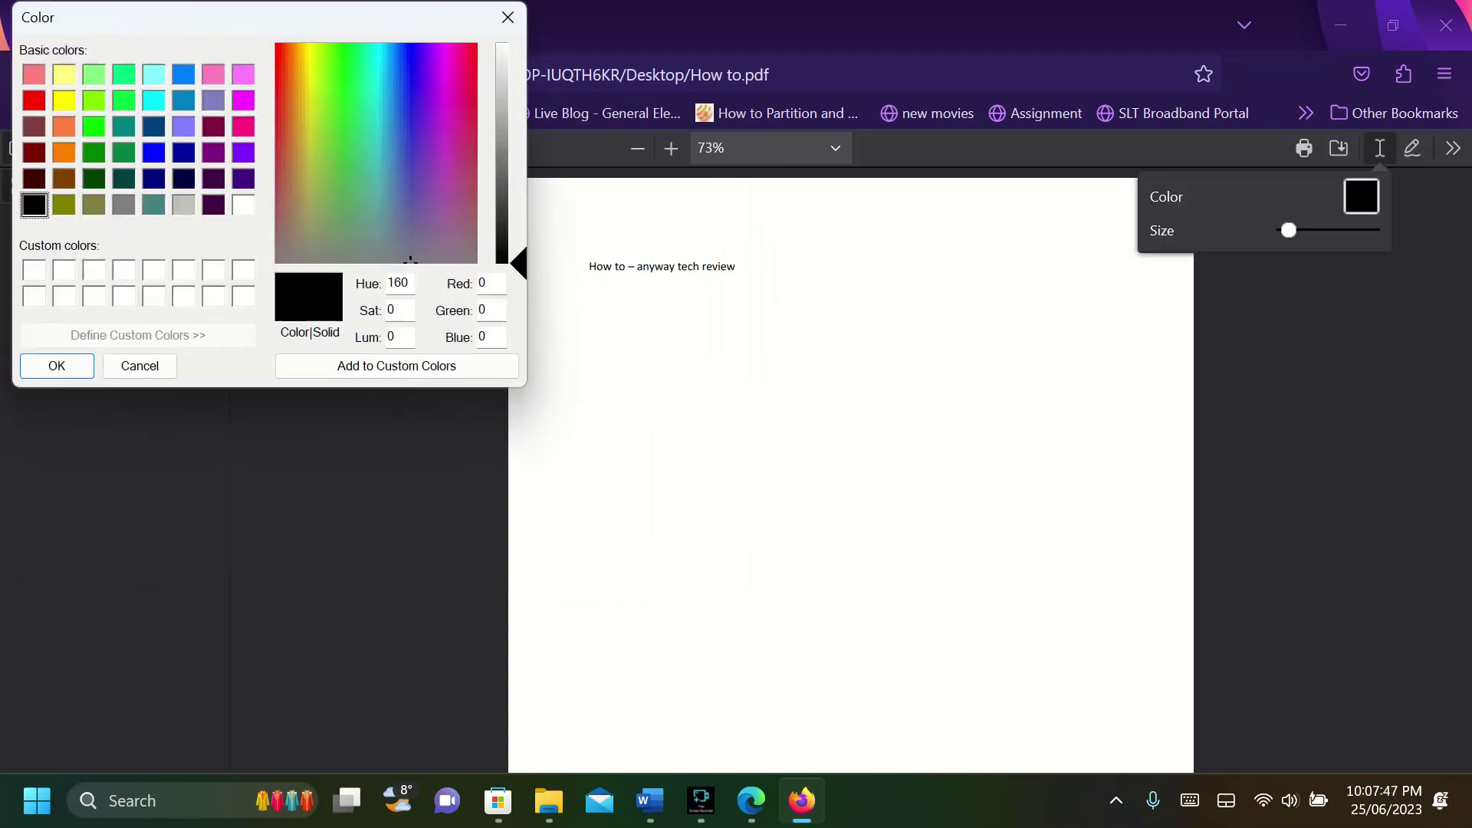
{"action": "left_click", "coordinate": [425, 152]}
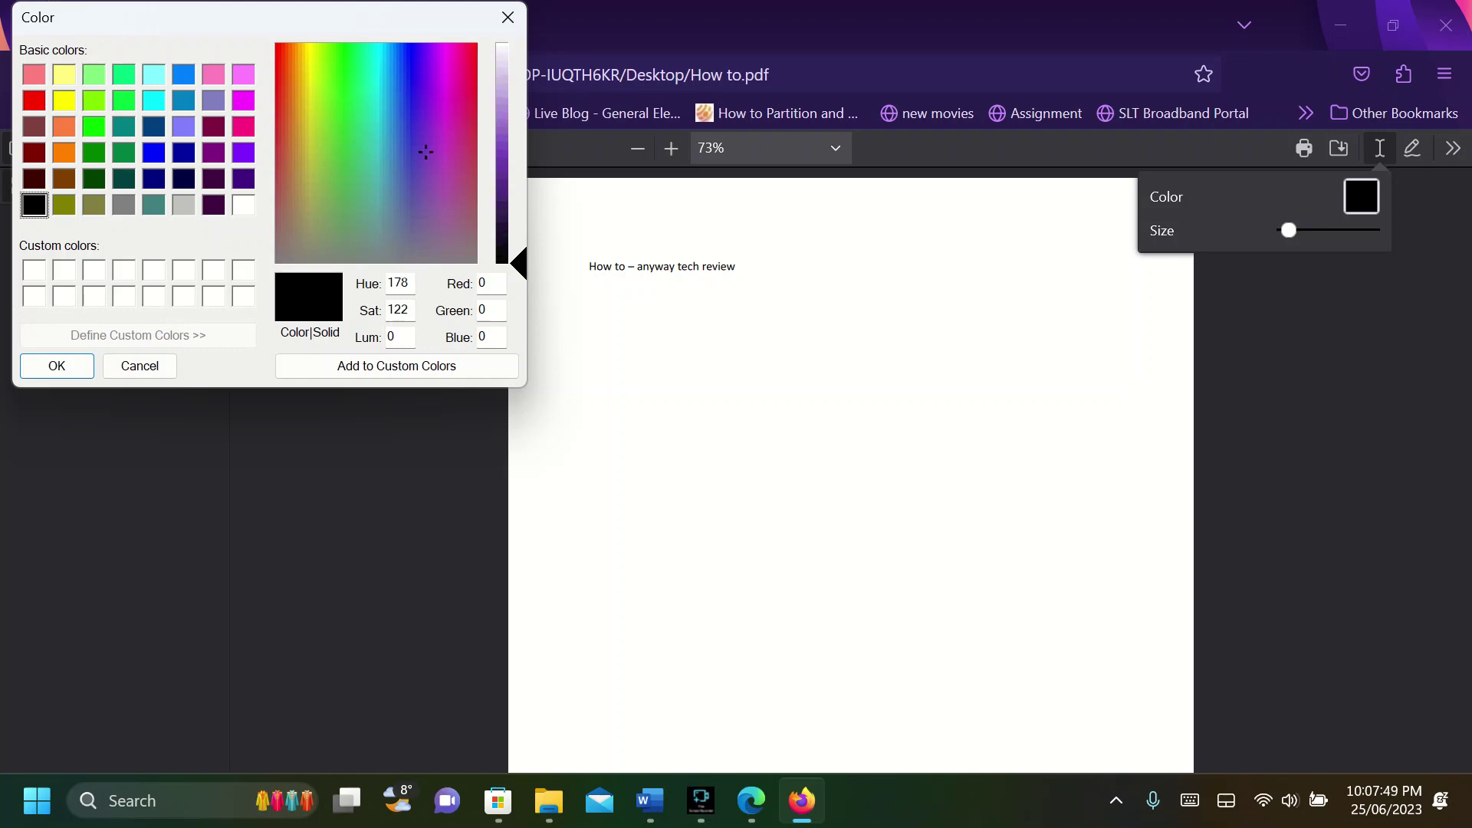
{"action": "left_click_drag", "start_coordinate": [425, 152], "coordinate": [411, 67]}
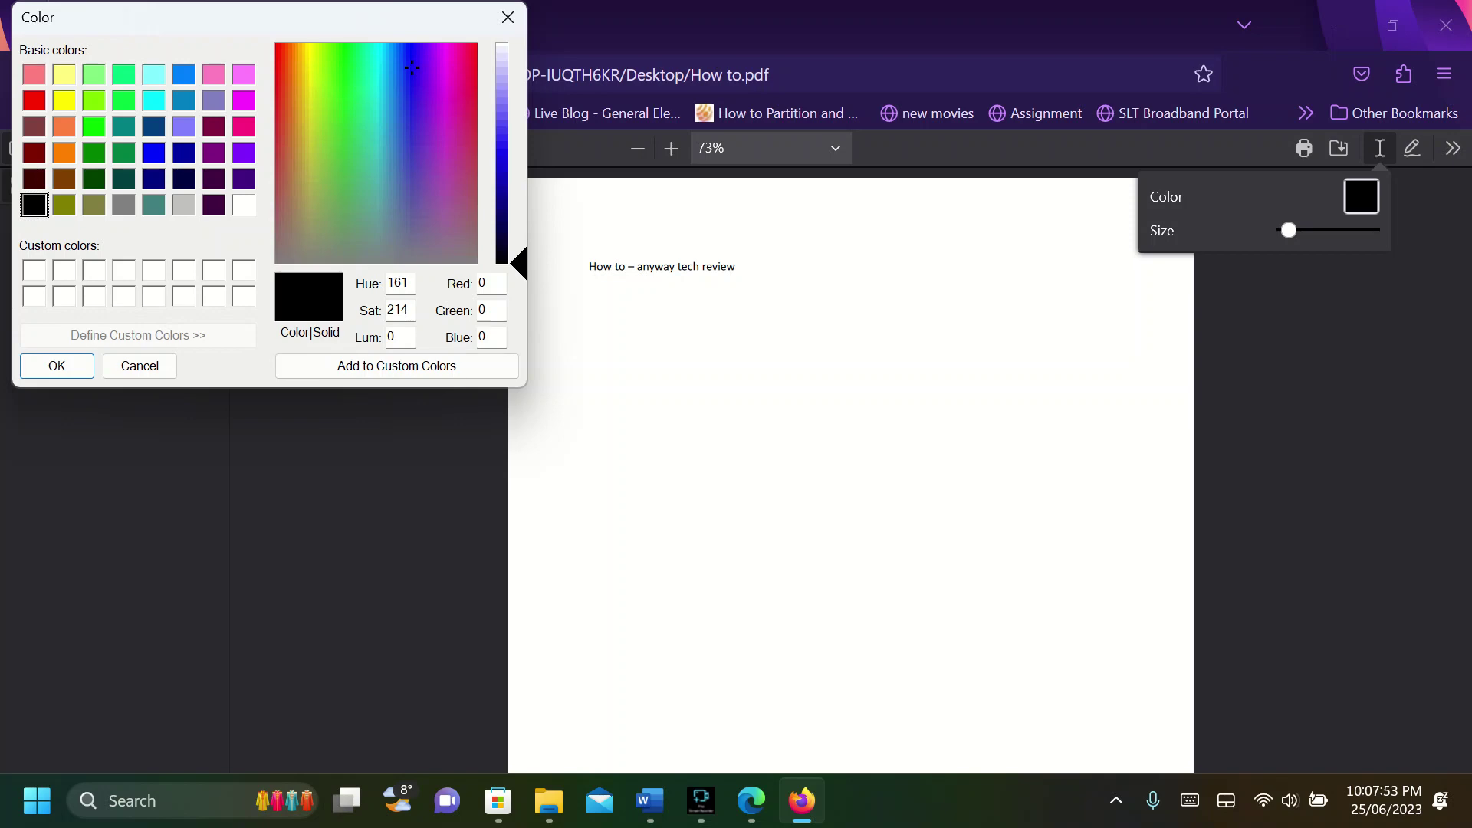
{"action": "left_click", "coordinate": [57, 365]}
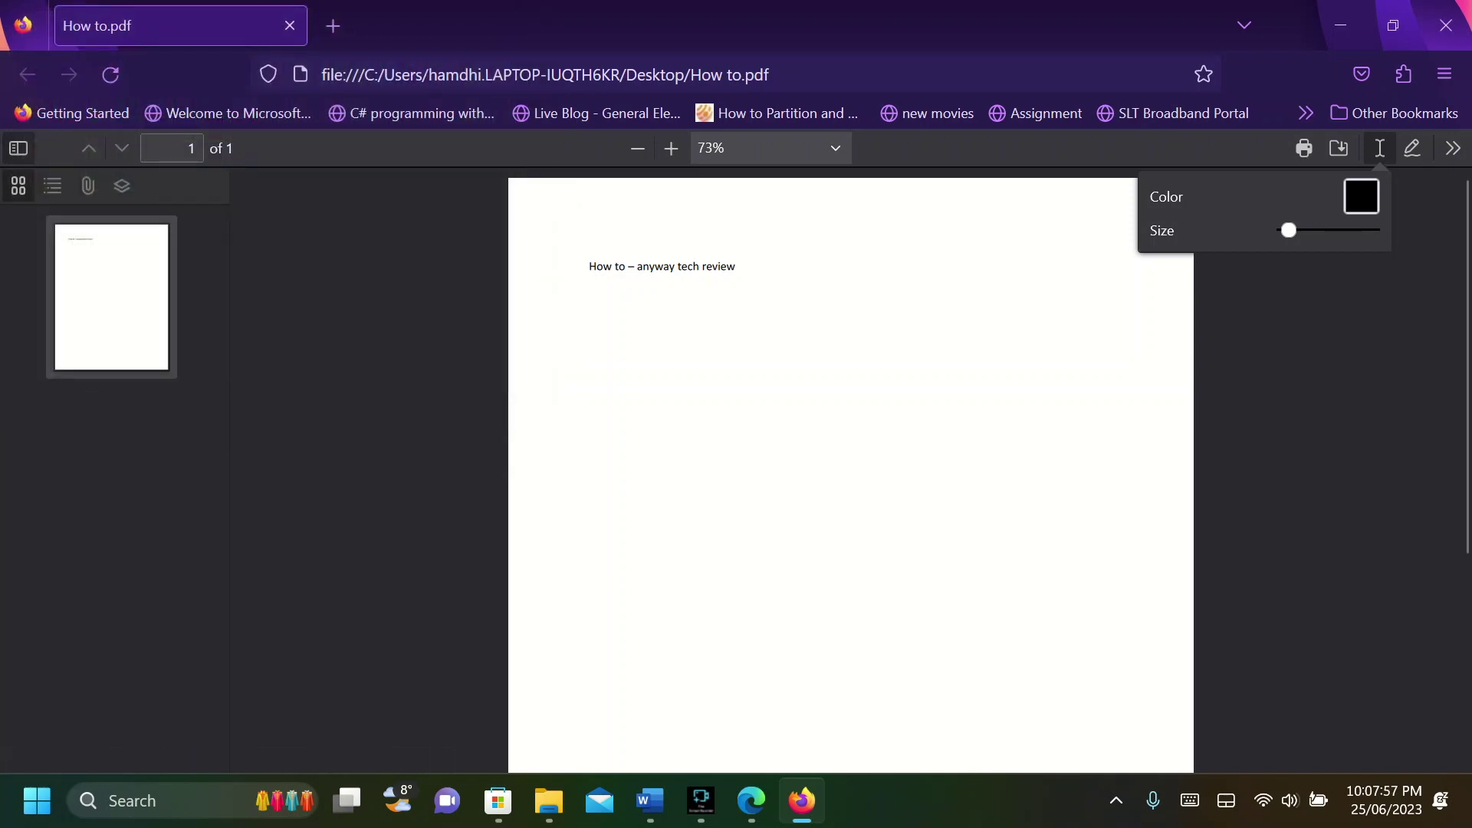
Add a text annotation reading "hi" below the heading and another reading "anyway tech review" beneath it.
{"action": "left_click", "coordinate": [763, 390]}
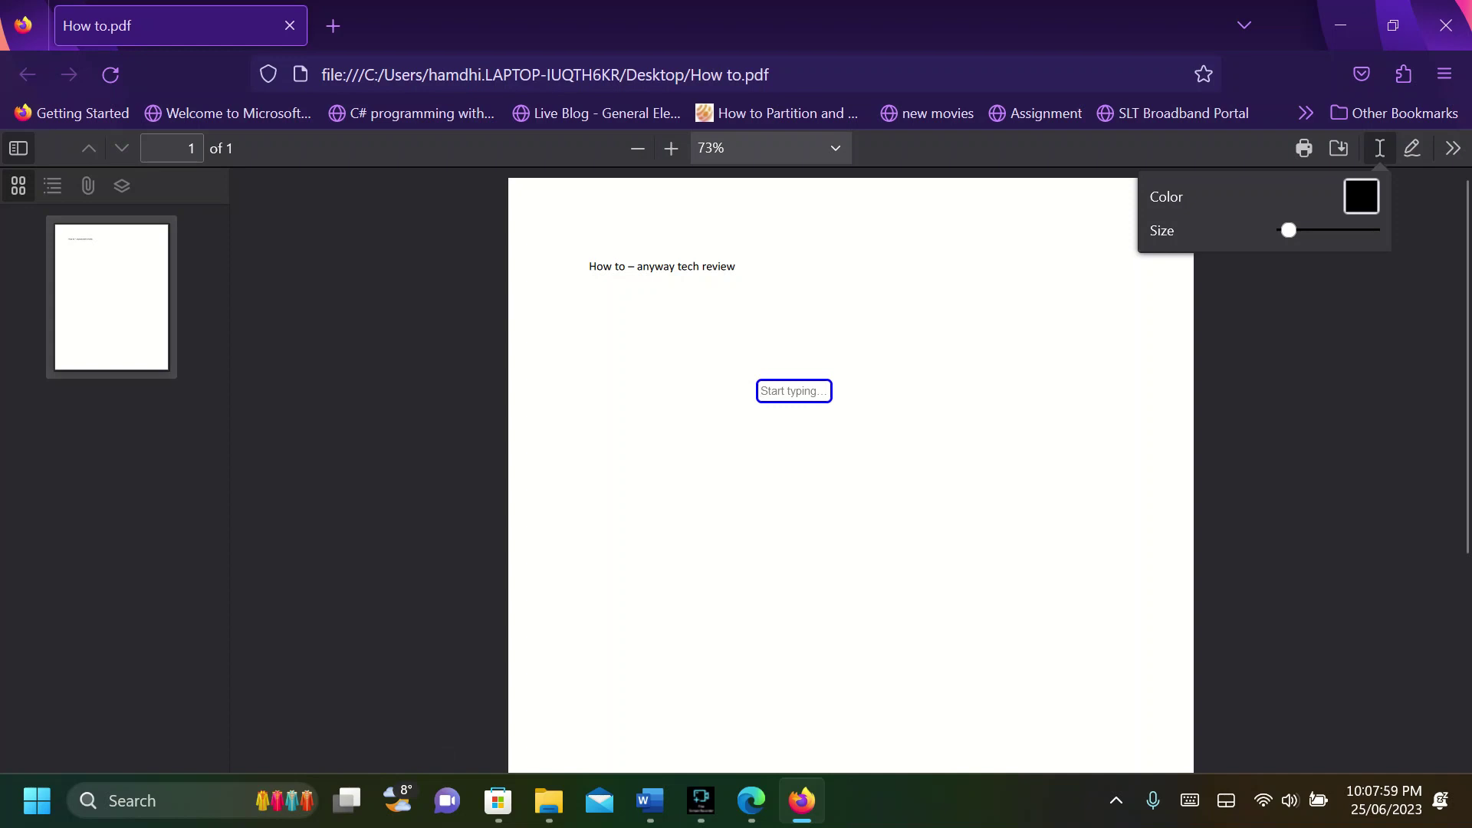
{"action": "type", "text": "hi"}
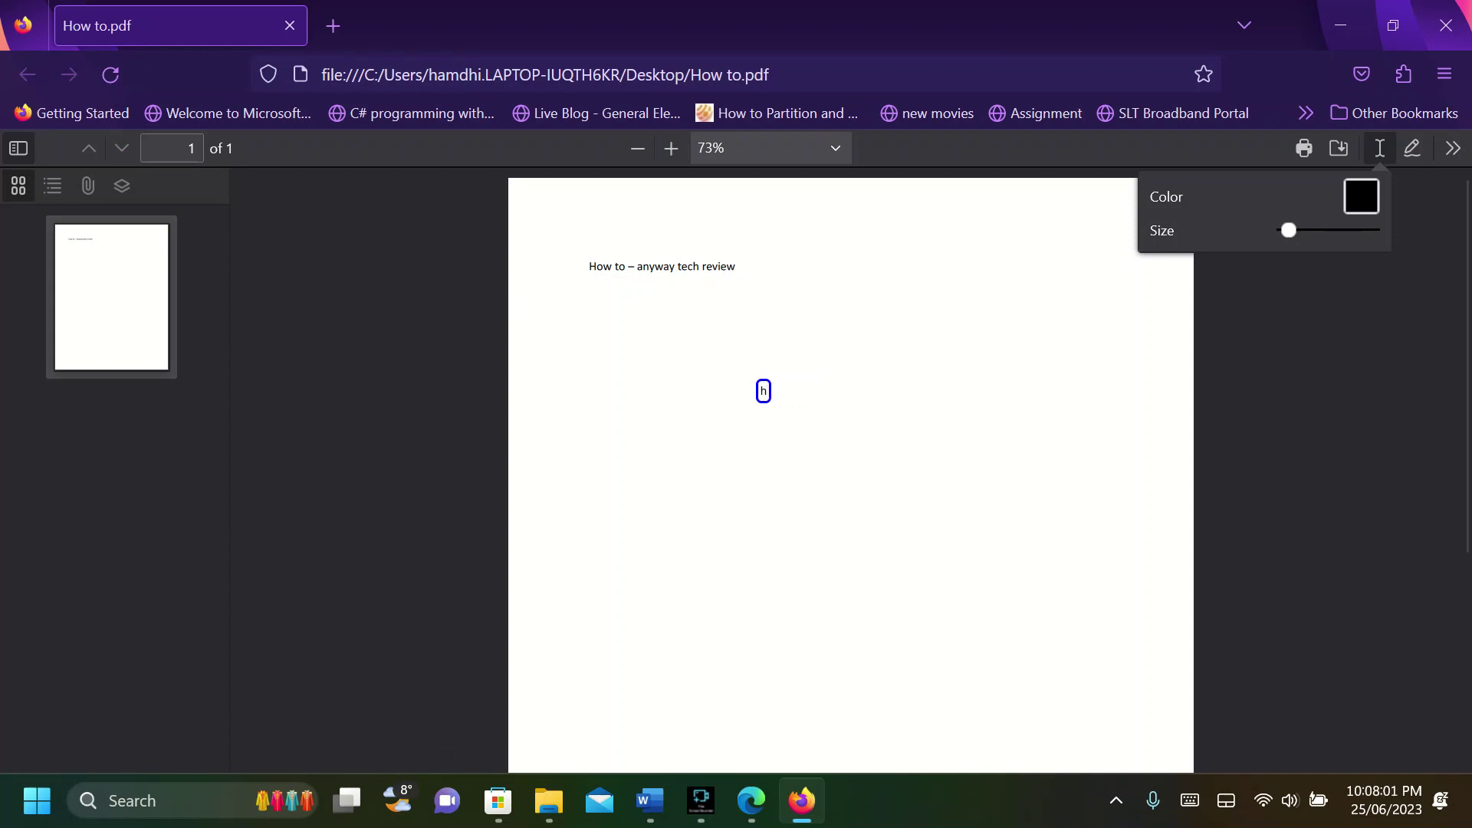
{"action": "key", "text": "Return"}
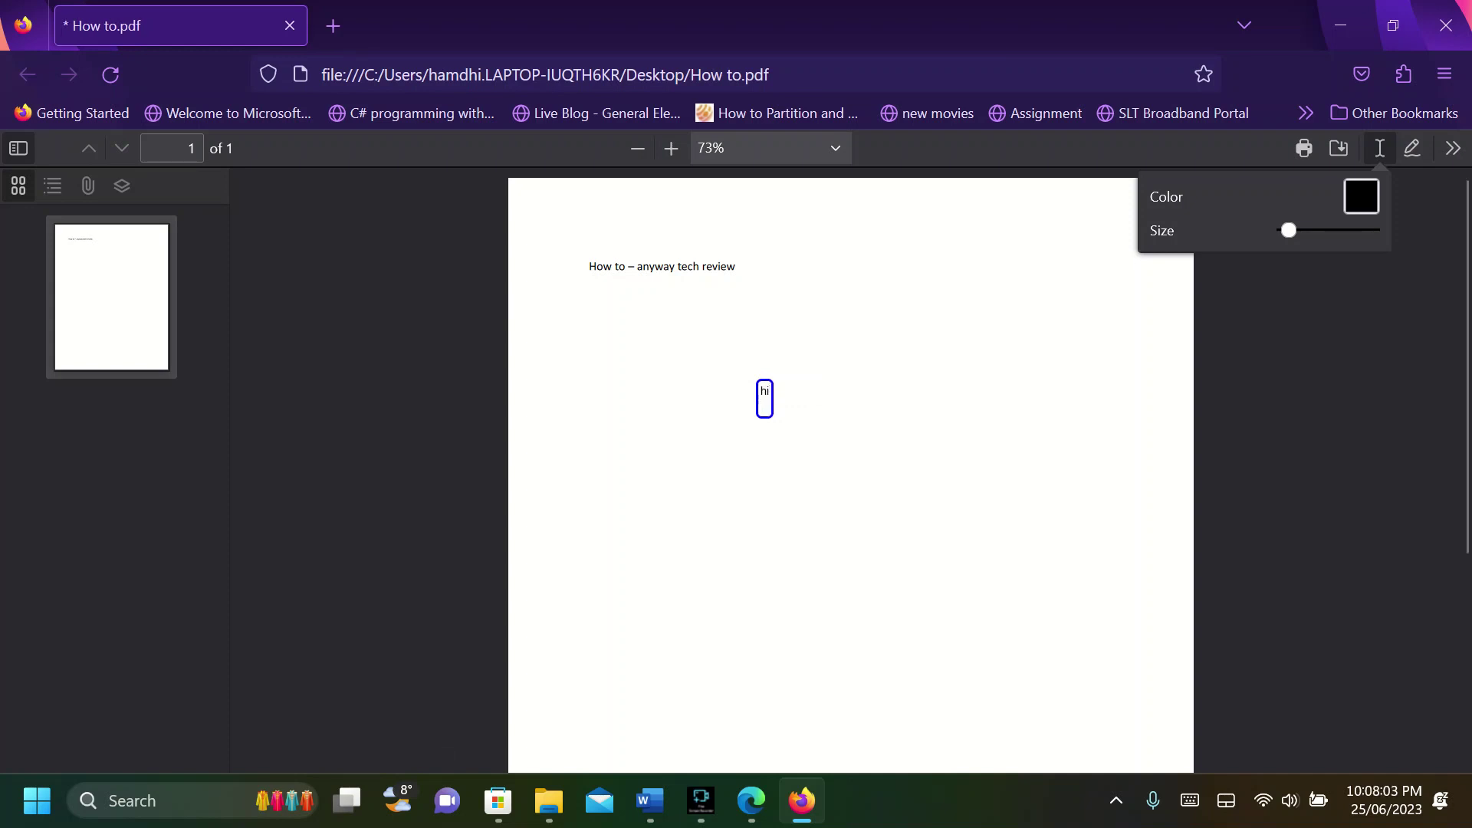
{"action": "scroll", "coordinate": [847, 330], "scroll_direction": "up", "scroll_amount": 2, "text": "ctrl"}
{"action": "left_click", "coordinate": [753, 443]}
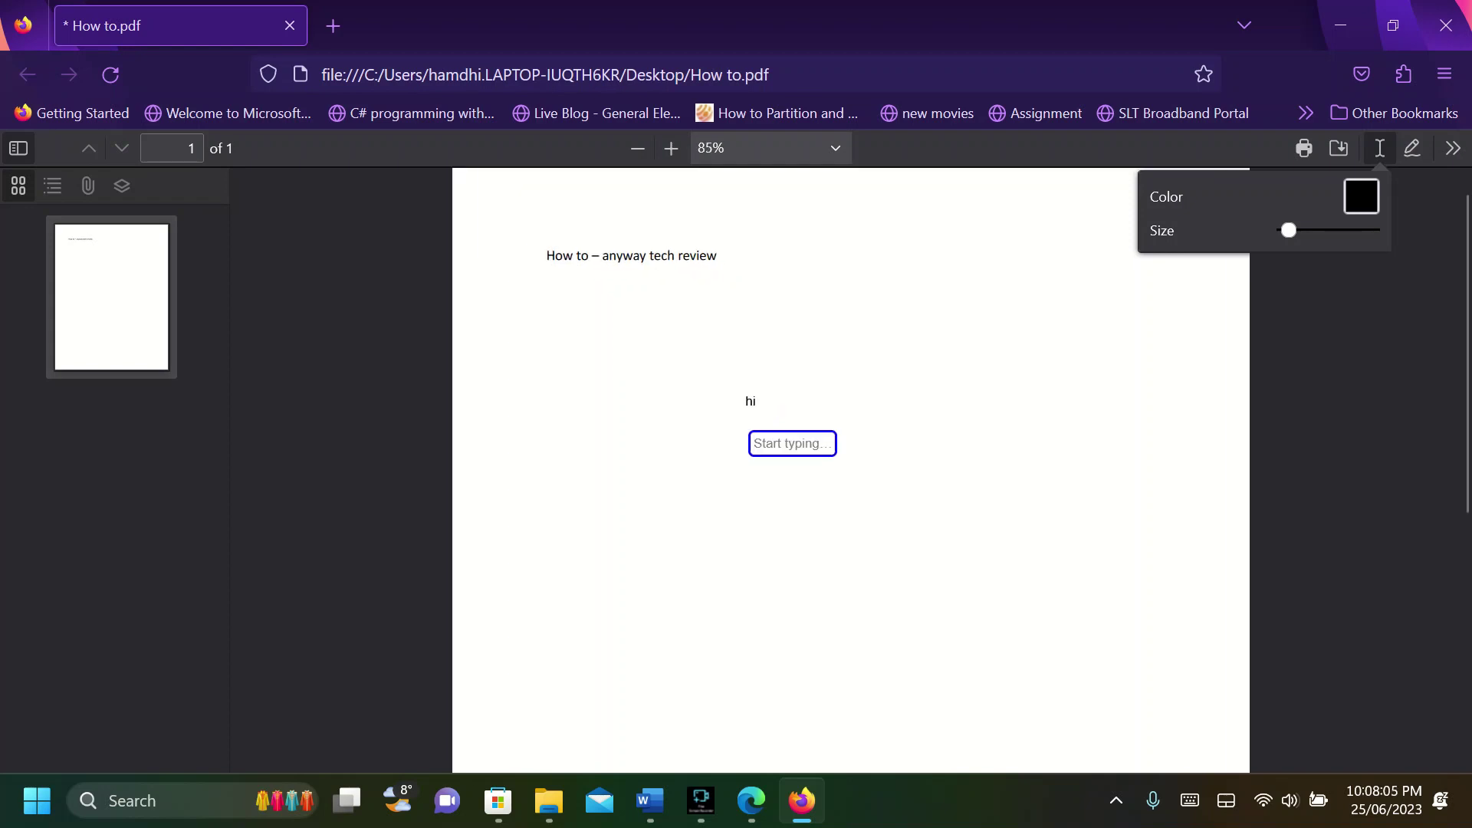
{"action": "type", "text": "anyway tech review"}
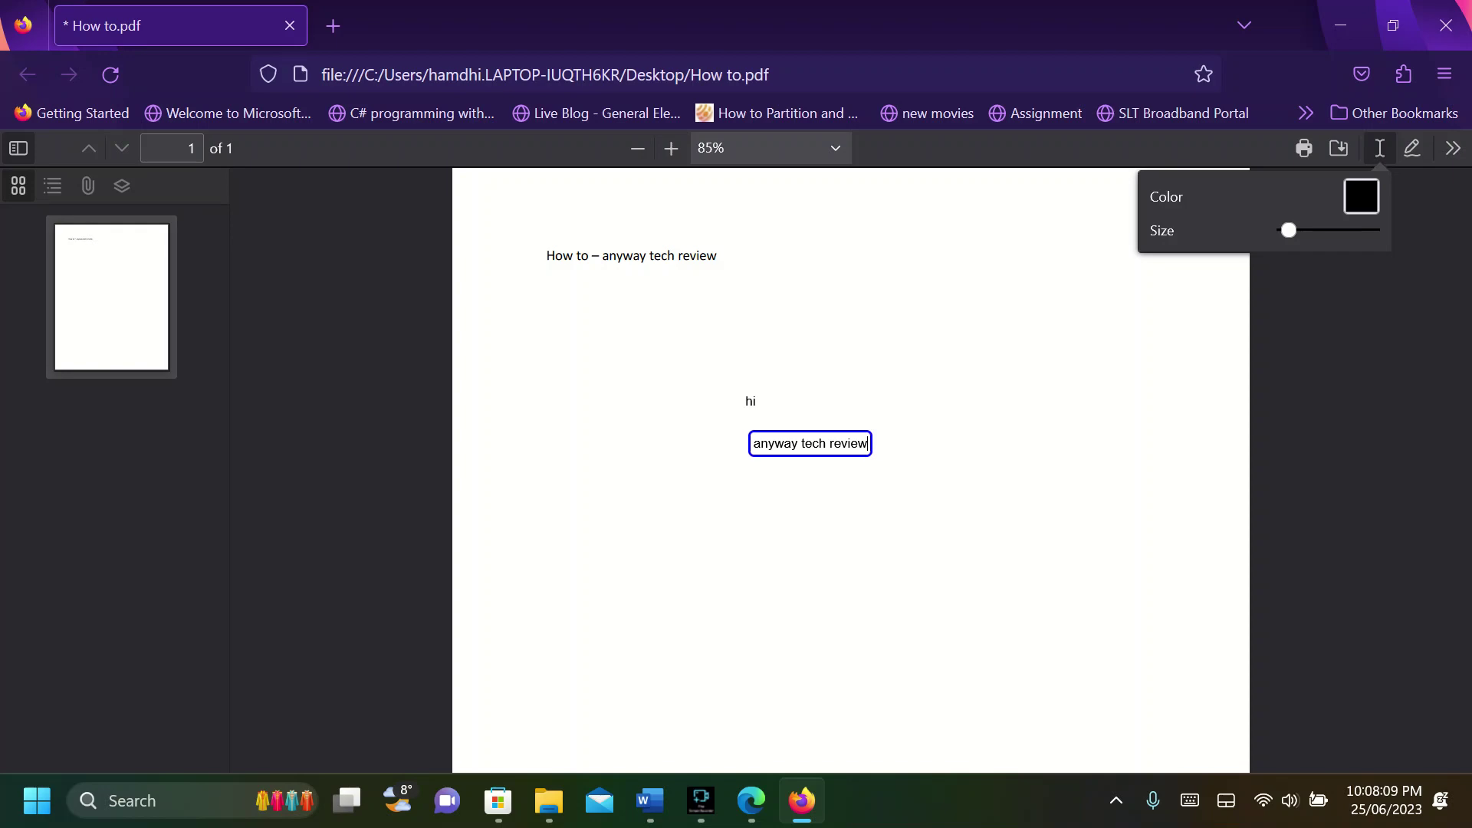
Add a third text annotation reading "anyway tour review" below and to the right of the "anyway tech review" annotation.
{"action": "left_click", "coordinate": [956, 515]}
{"action": "type", "text": "anywa"}
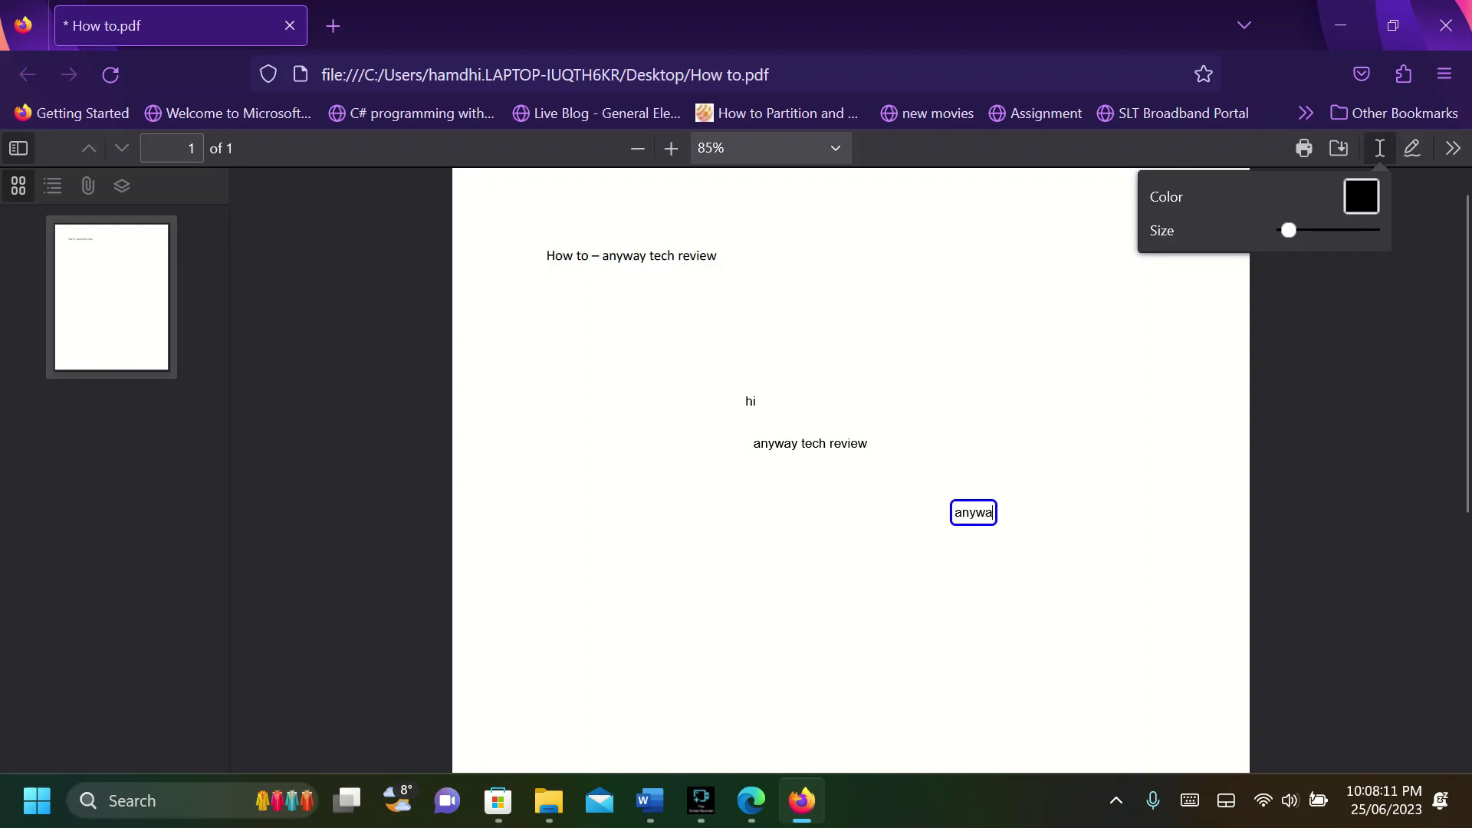
{"action": "type", "text": "y tour review"}
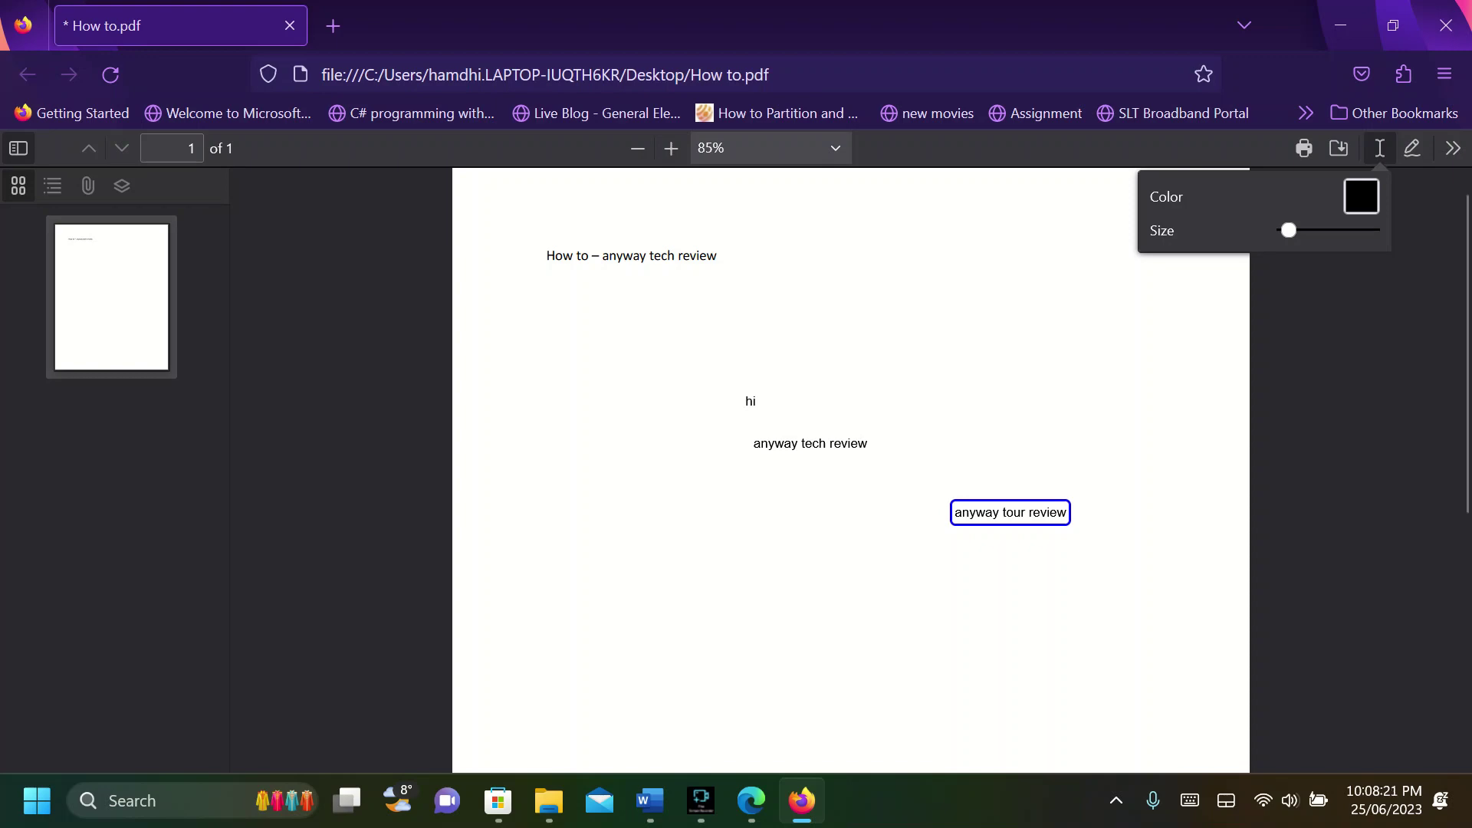
Switch to Microsoft Edge and add a text annotation reading "anyway tech review" below the heading.
{"action": "left_click", "coordinate": [752, 801]}
{"action": "left_click", "coordinate": [452, 420]}
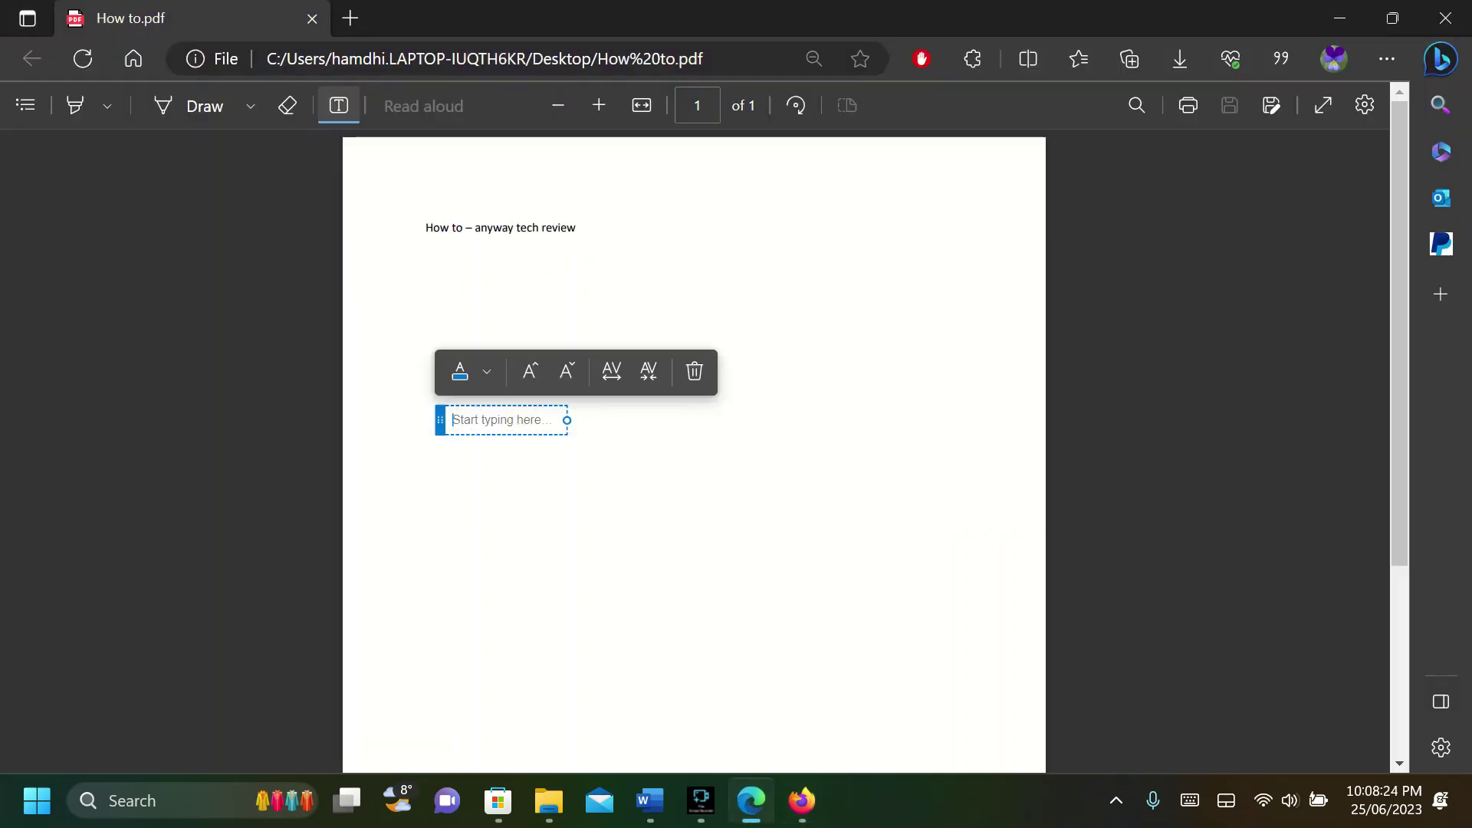
{"action": "type", "text": "anywya"}
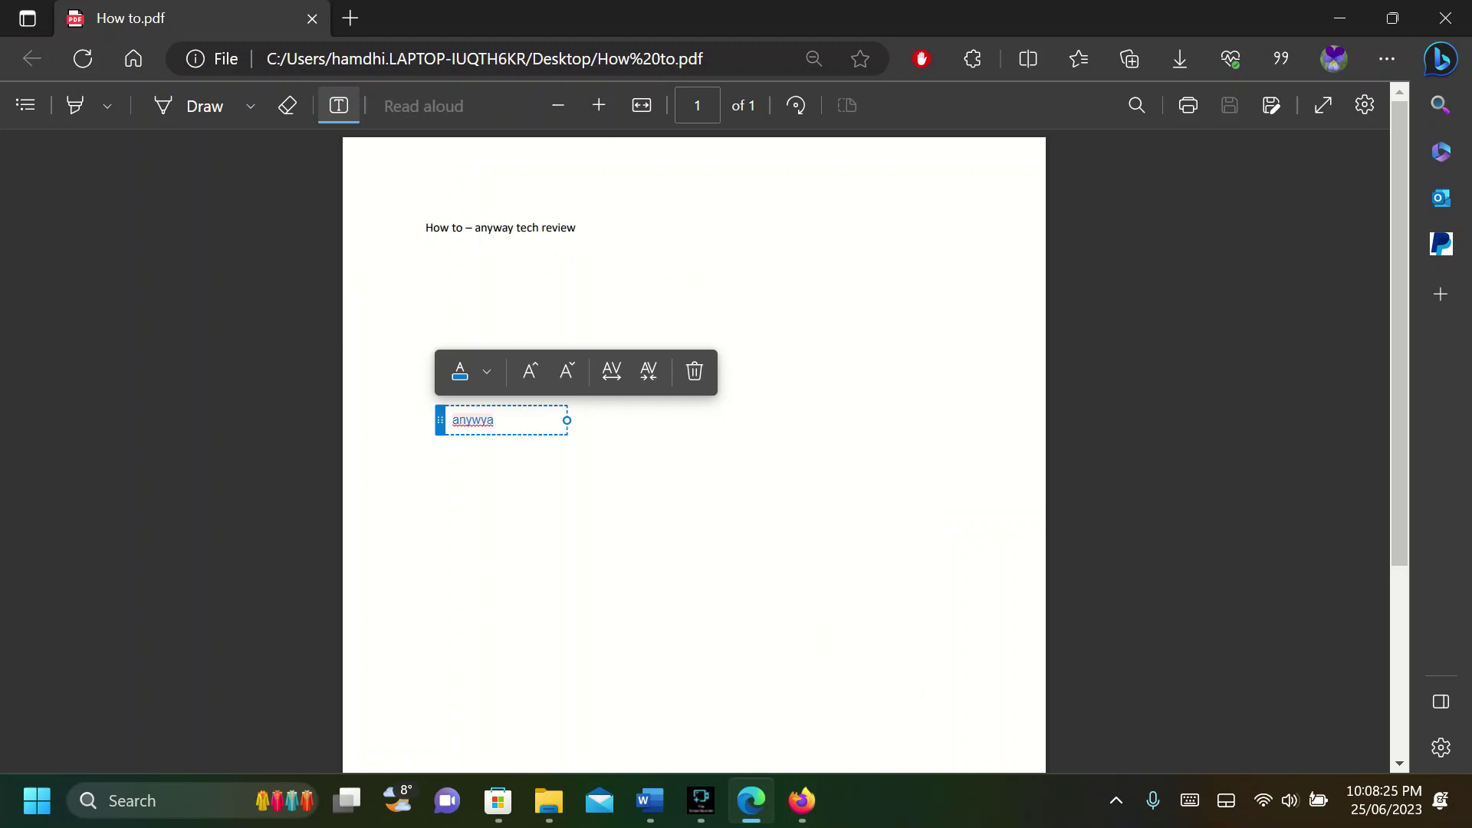
{"action": "key", "text": "BackSpace"}
{"action": "key", "text": "BackSpace"}
{"action": "type", "text": "ay tech review"}
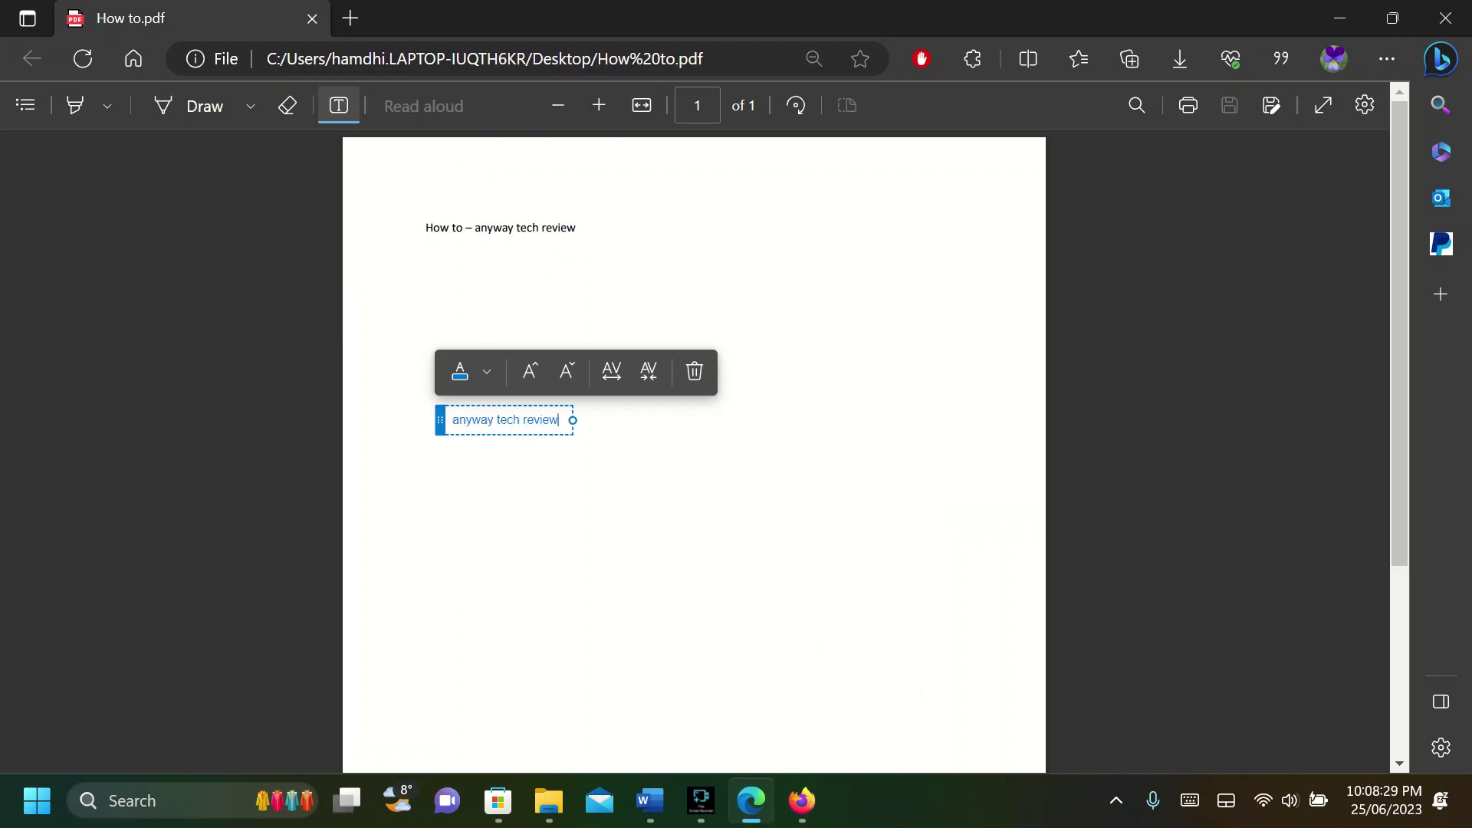
Try the black and blue text colours on the annotation and set it to green.
{"action": "left_click", "coordinate": [469, 371]}
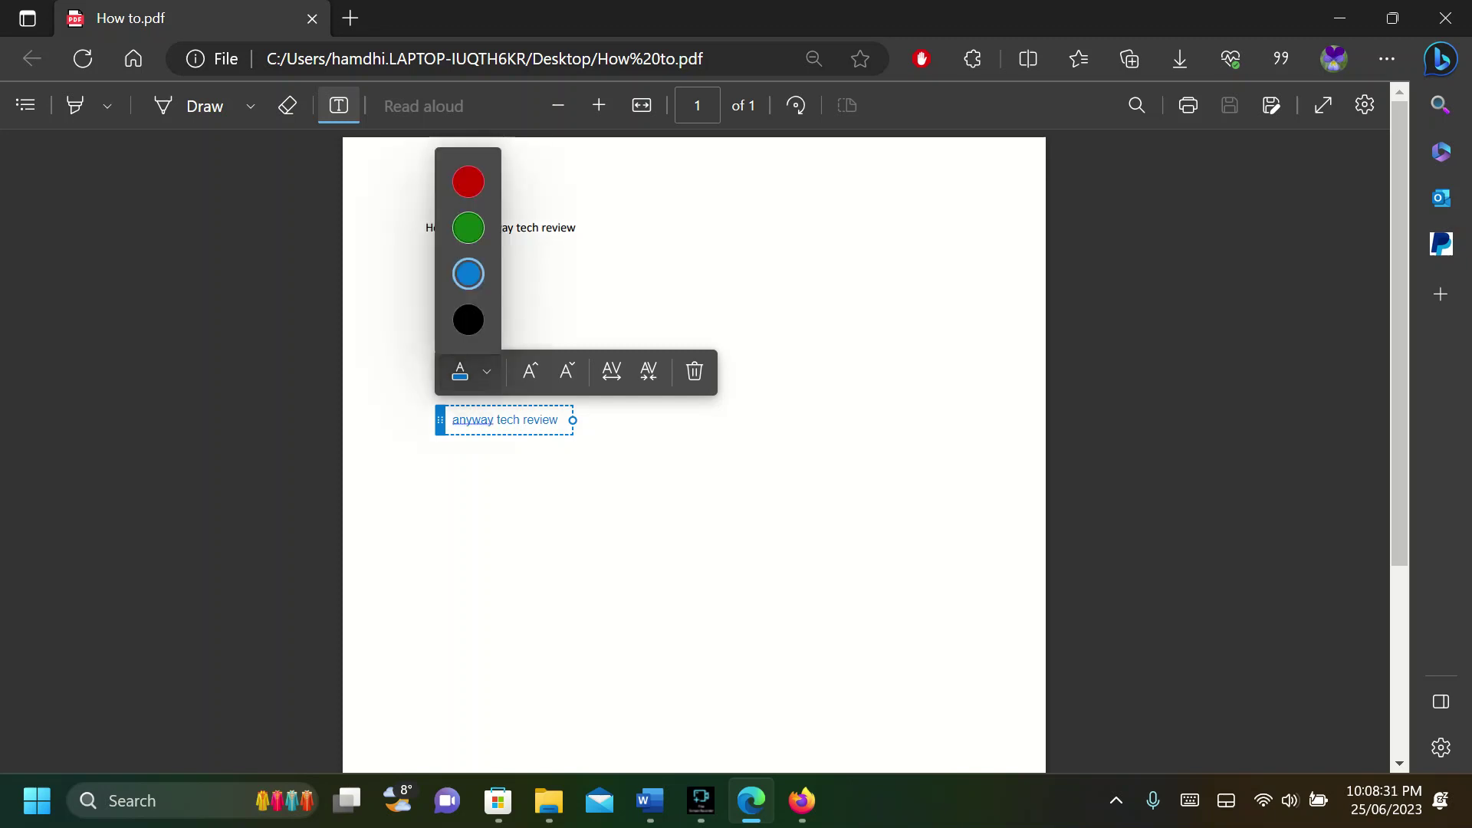
{"action": "left_click", "coordinate": [468, 228]}
{"action": "key", "text": "Up"}
{"action": "key", "text": "Down"}
{"action": "key", "text": "Down"}
{"action": "key", "text": "Down"}
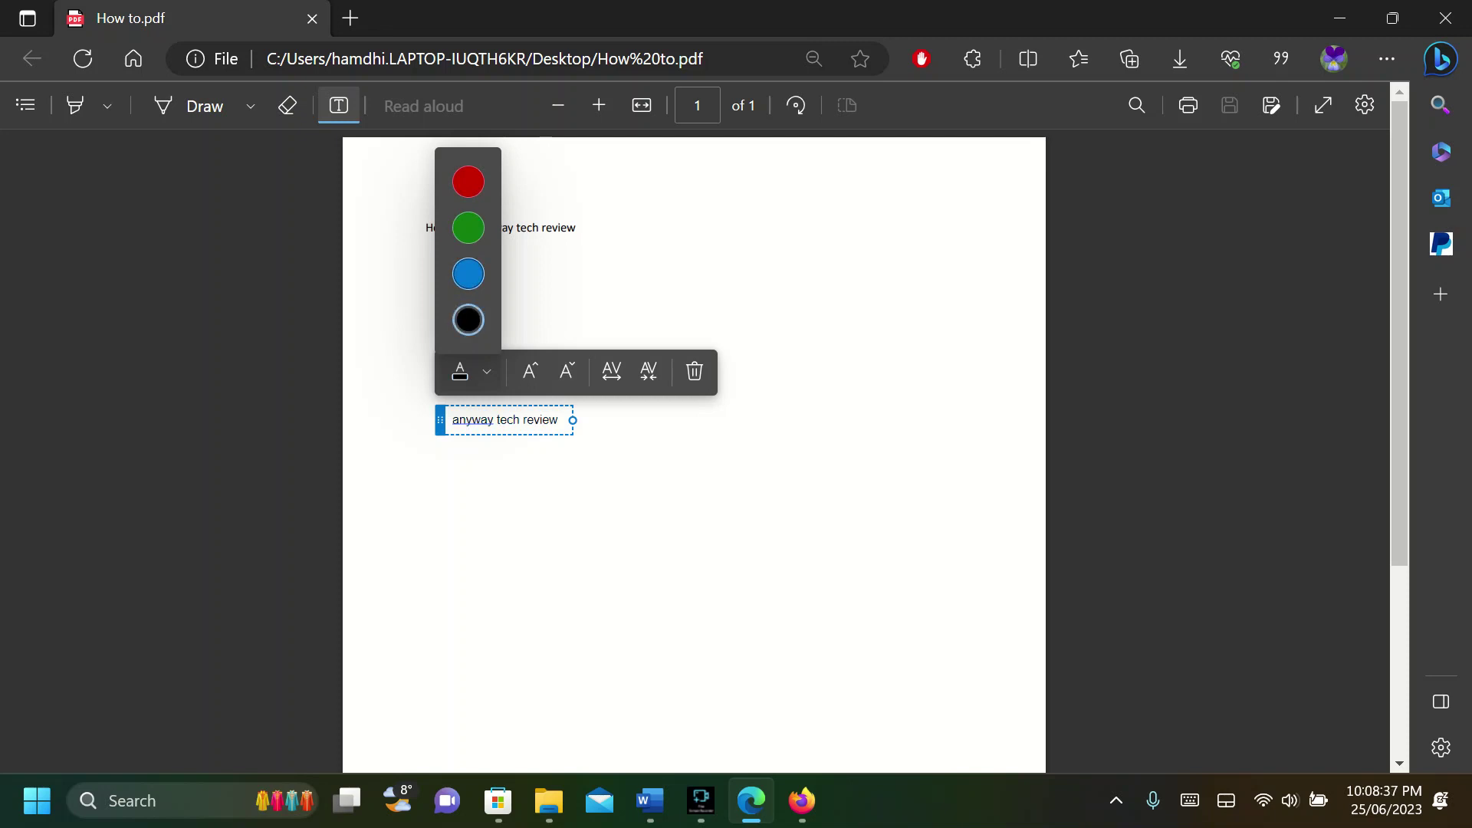
{"action": "key", "text": "Up"}
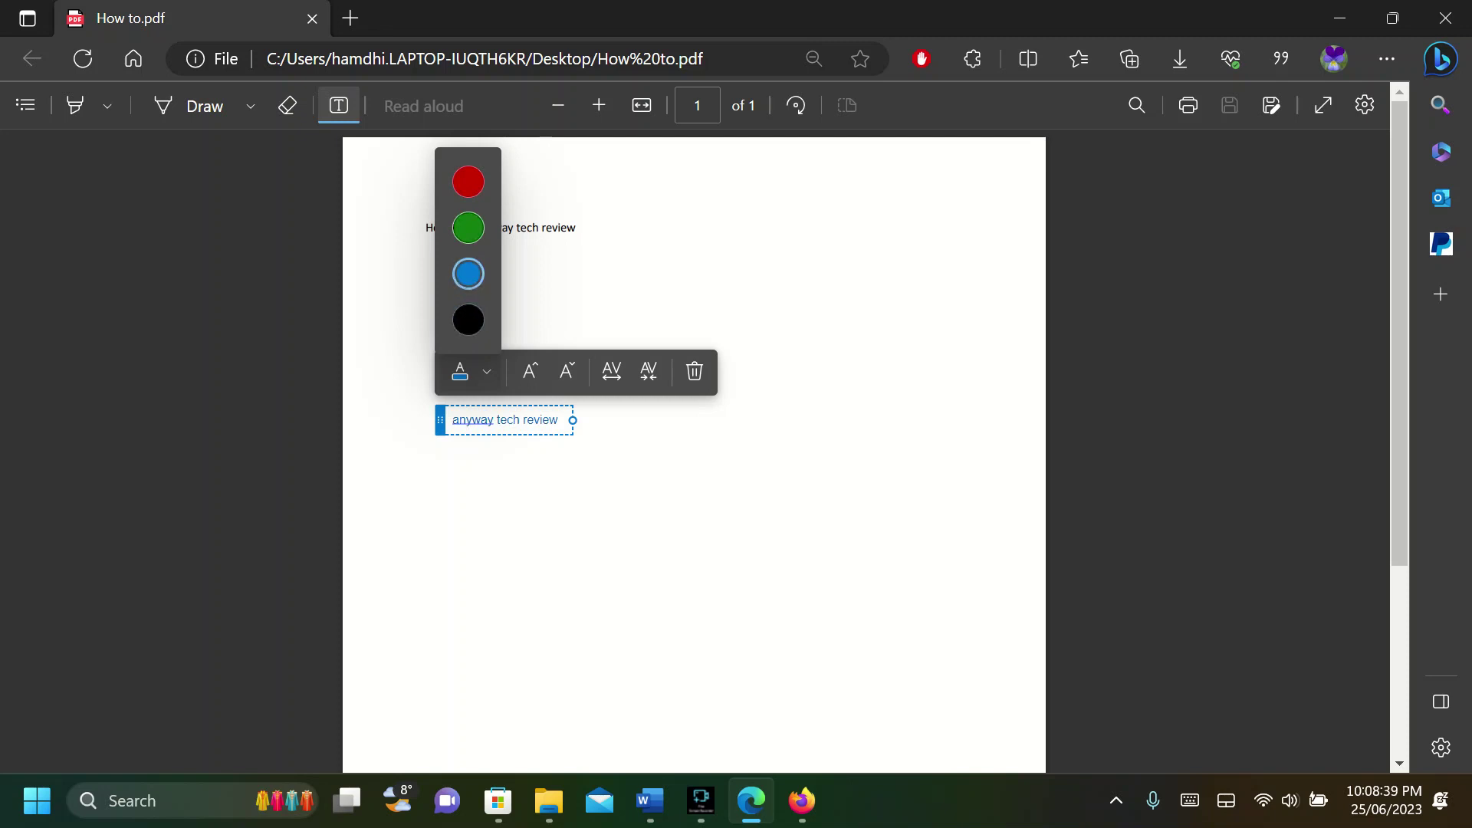
{"action": "left_click", "coordinate": [469, 229]}
Try the text size controls, enlarging the green annotation by three size steps, and delete the annotation.
{"action": "left_click", "coordinate": [529, 372]}
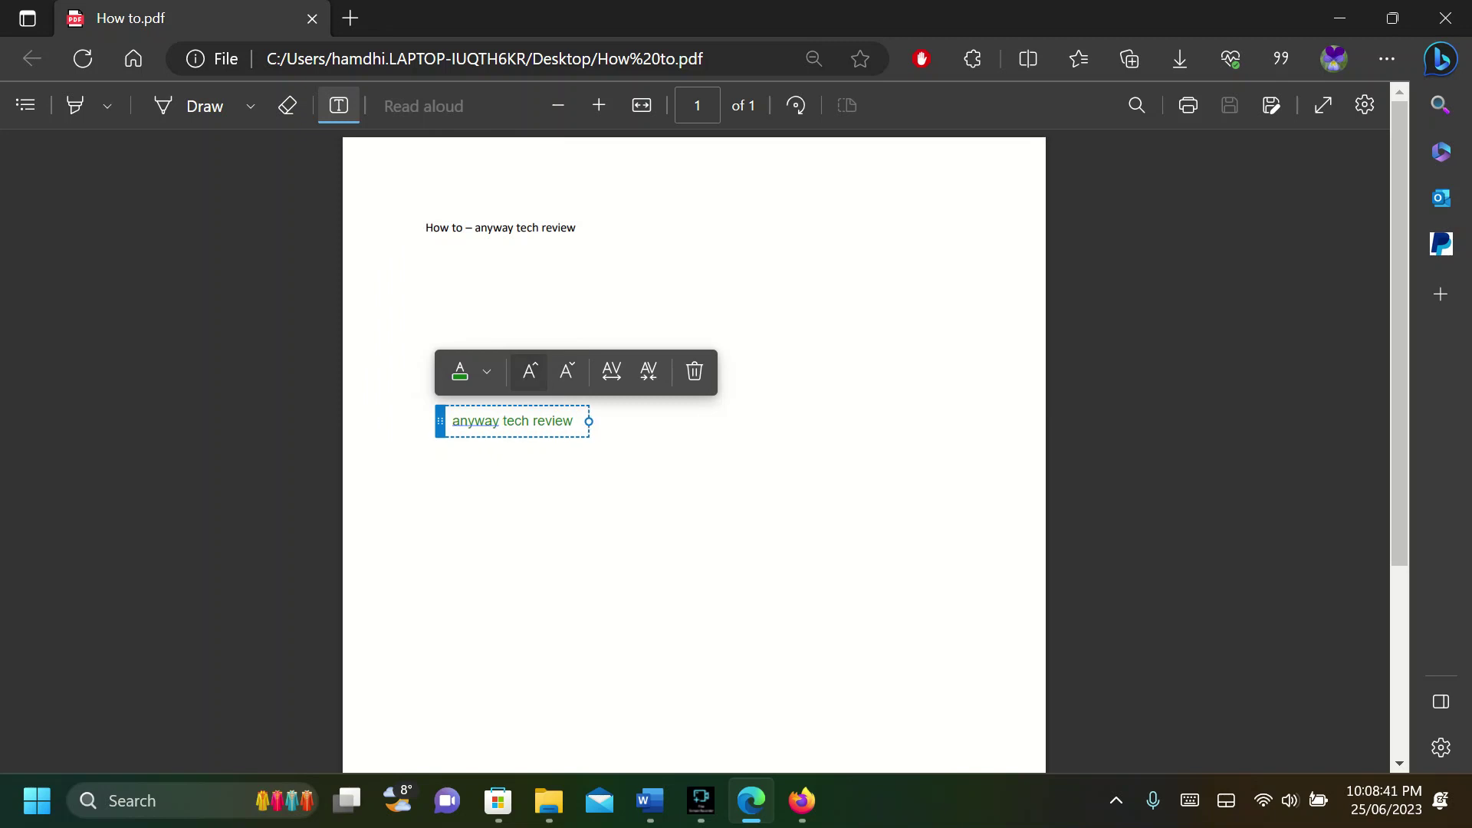
{"action": "left_click", "coordinate": [566, 372]}
{"action": "left_click", "coordinate": [530, 372]}
{"action": "left_click", "coordinate": [530, 372]}
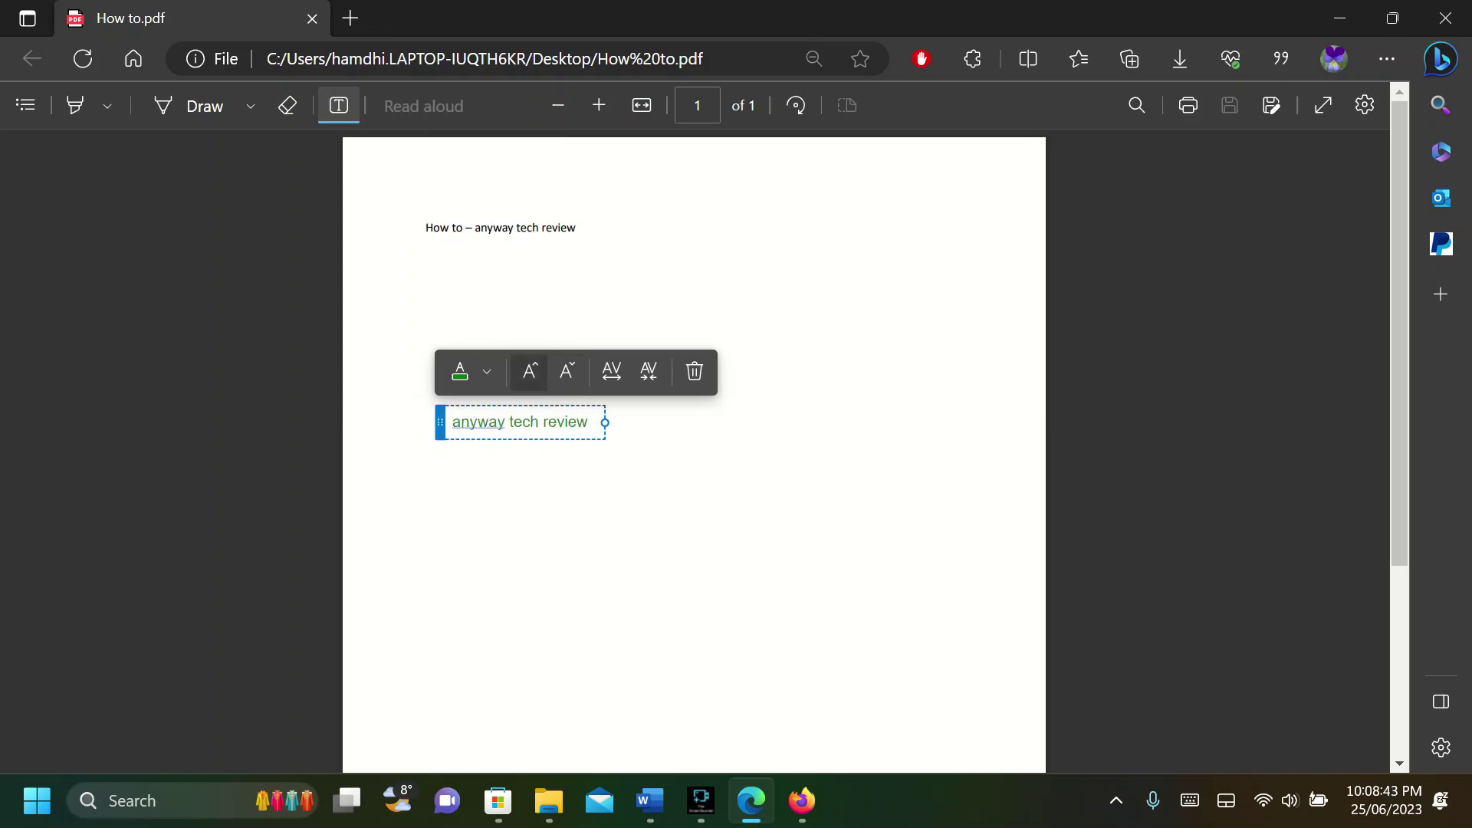
{"action": "left_click", "coordinate": [530, 372]}
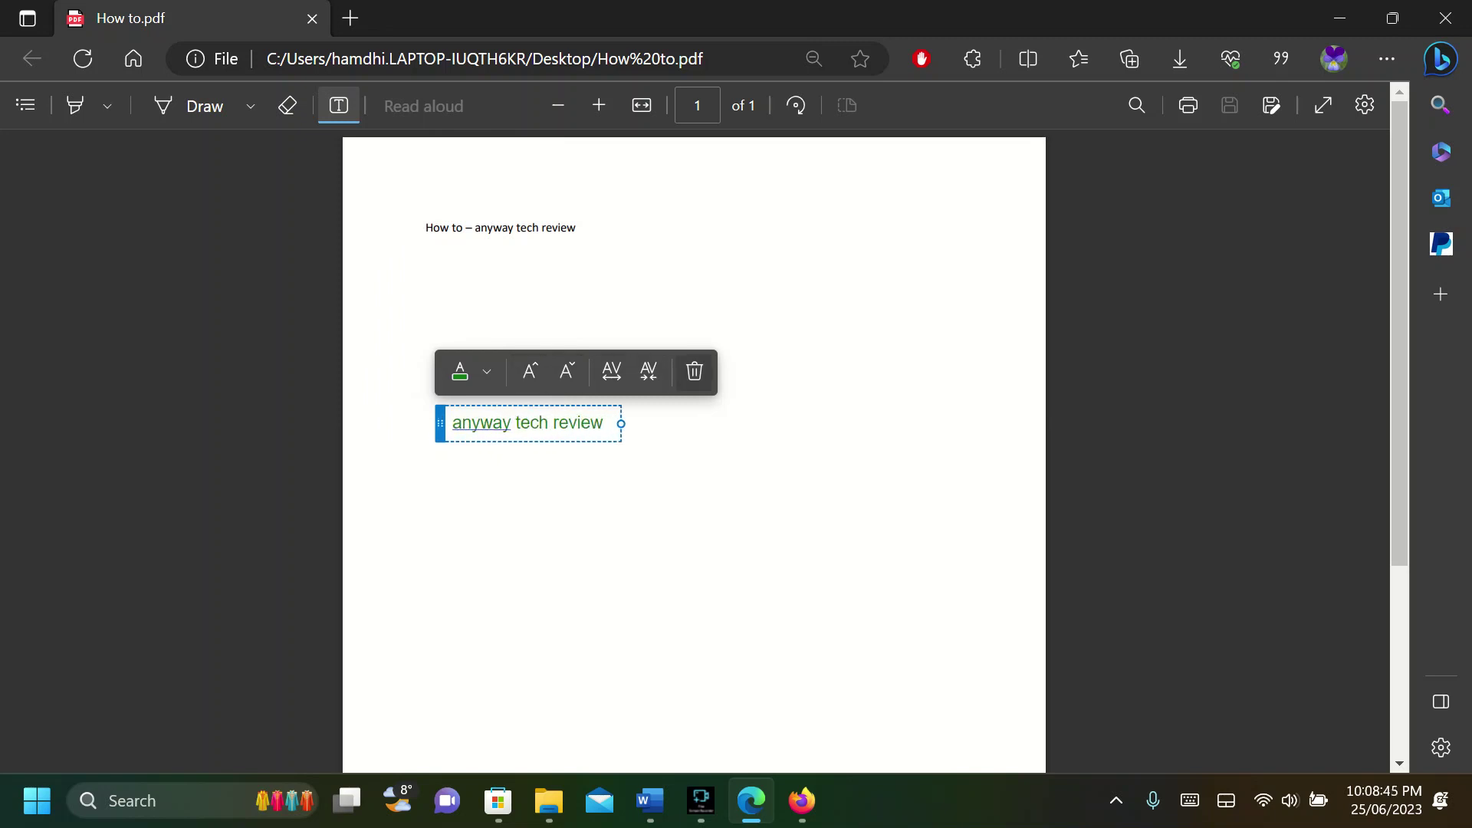
{"action": "left_click", "coordinate": [695, 372]}
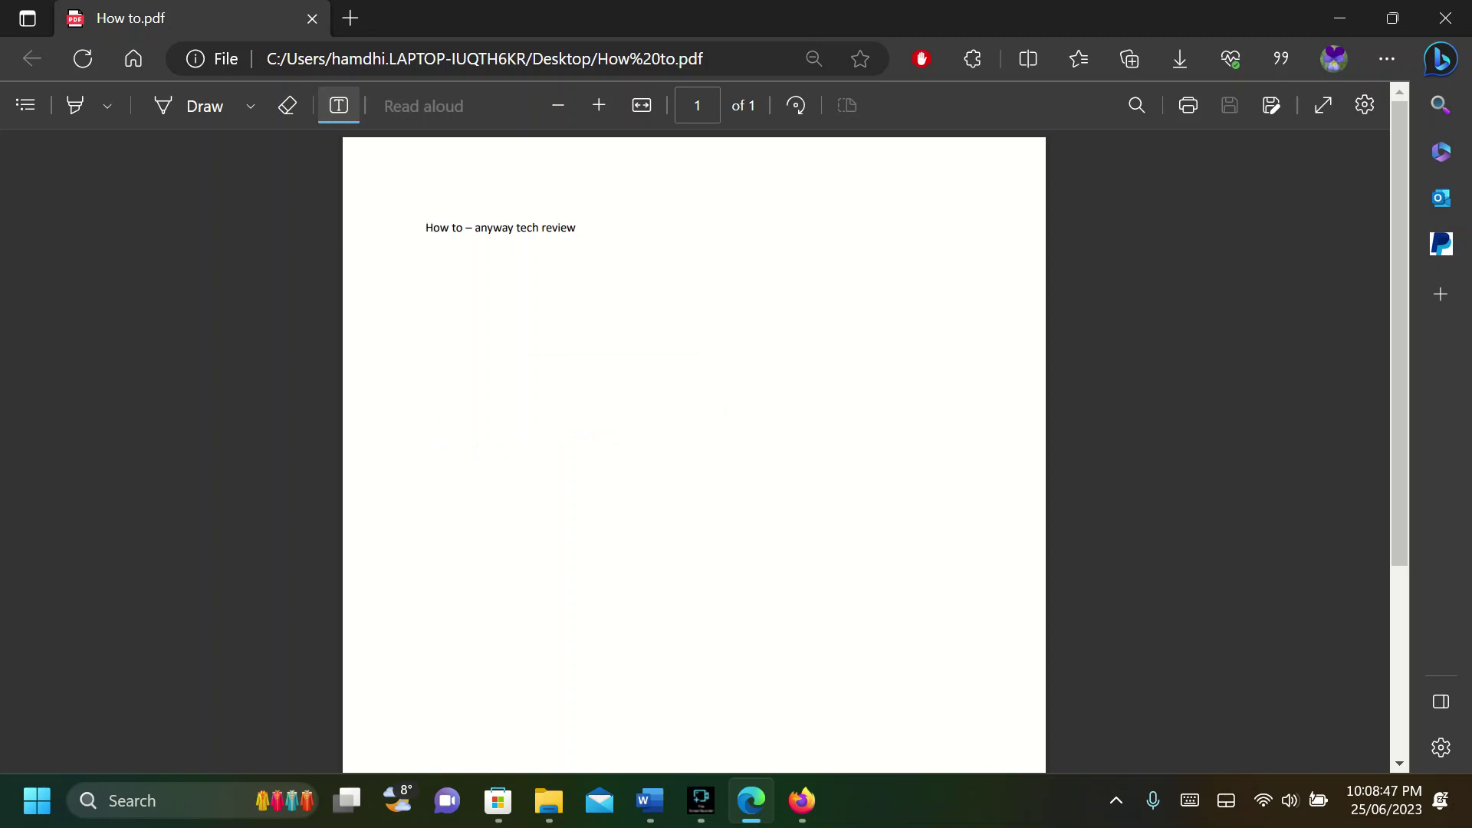
Switch to Firefox, reduce the text size of the "anyway tour review" annotation, and set its custom colour to hue 167 and saturation 190.
{"action": "left_click", "coordinate": [802, 801]}
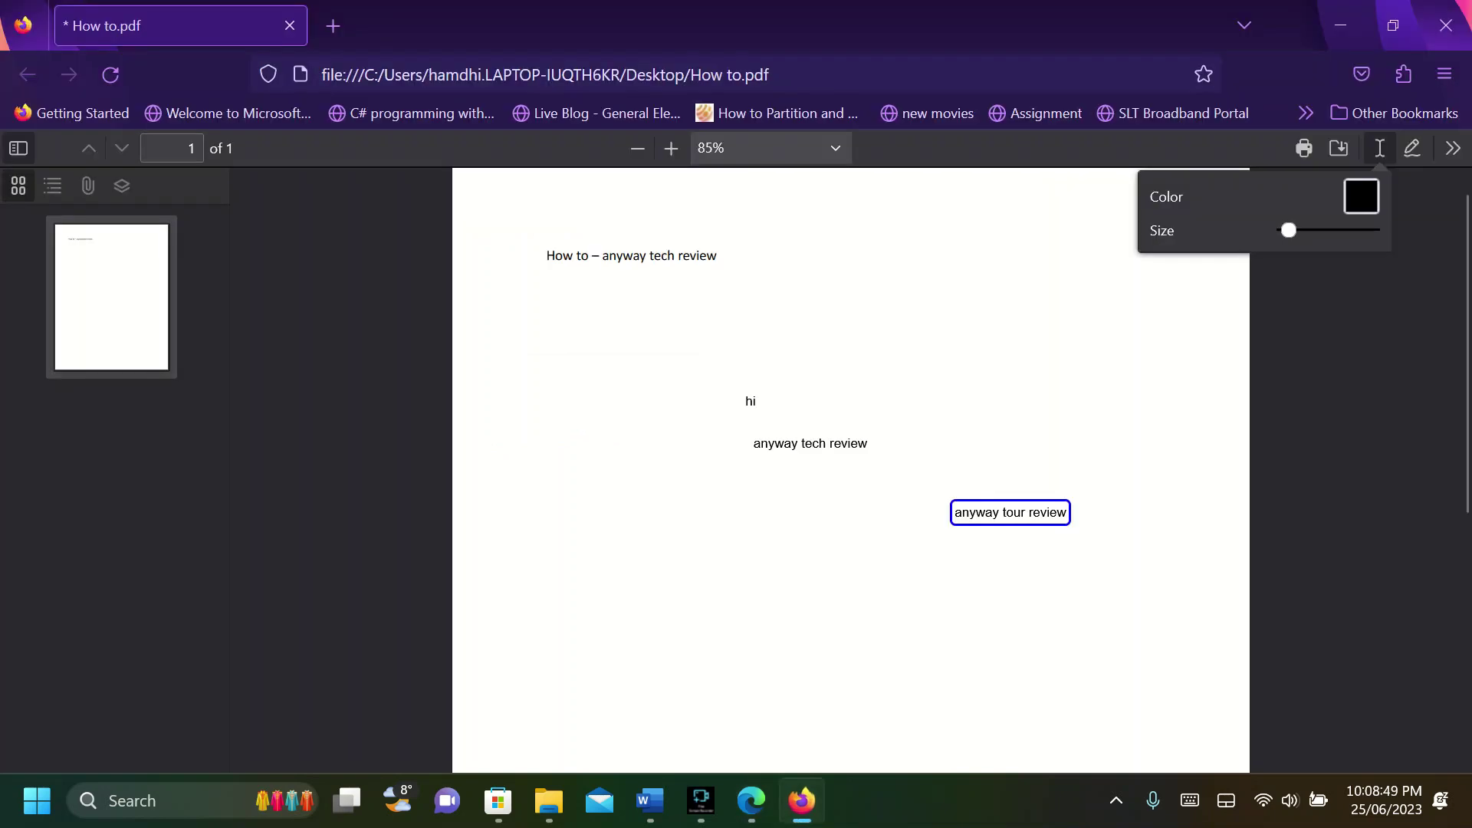
{"action": "mouse_move", "coordinate": [1288, 230]}
{"action": "left_mouse_down"}
{"action": "mouse_move", "coordinate": [1334, 230]}
{"action": "mouse_move", "coordinate": [1284, 230]}
{"action": "left_mouse_up"}
{"action": "left_click", "coordinate": [1362, 197]}
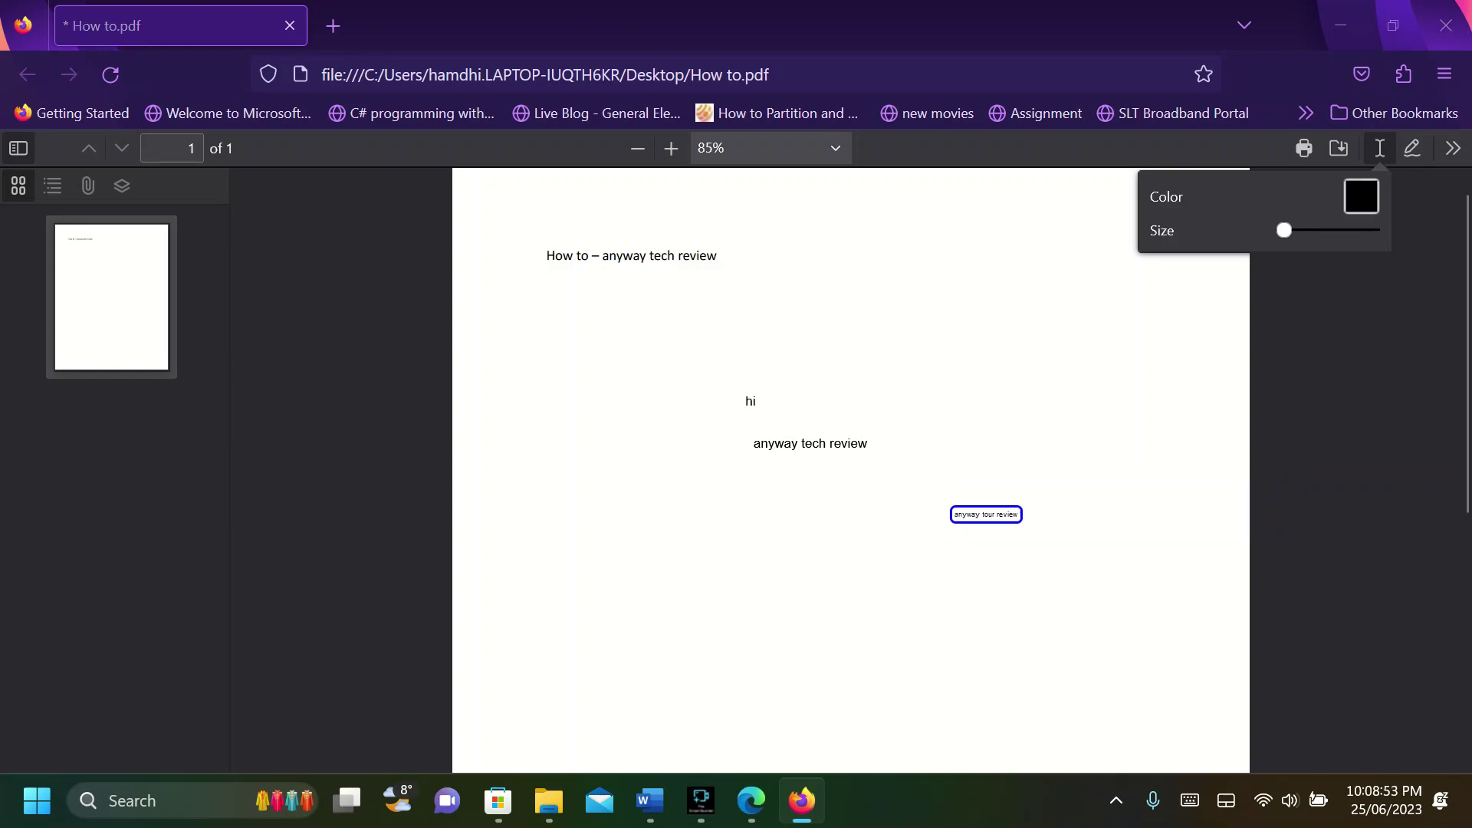
{"action": "left_click_drag", "start_coordinate": [410, 261], "coordinate": [416, 90]}
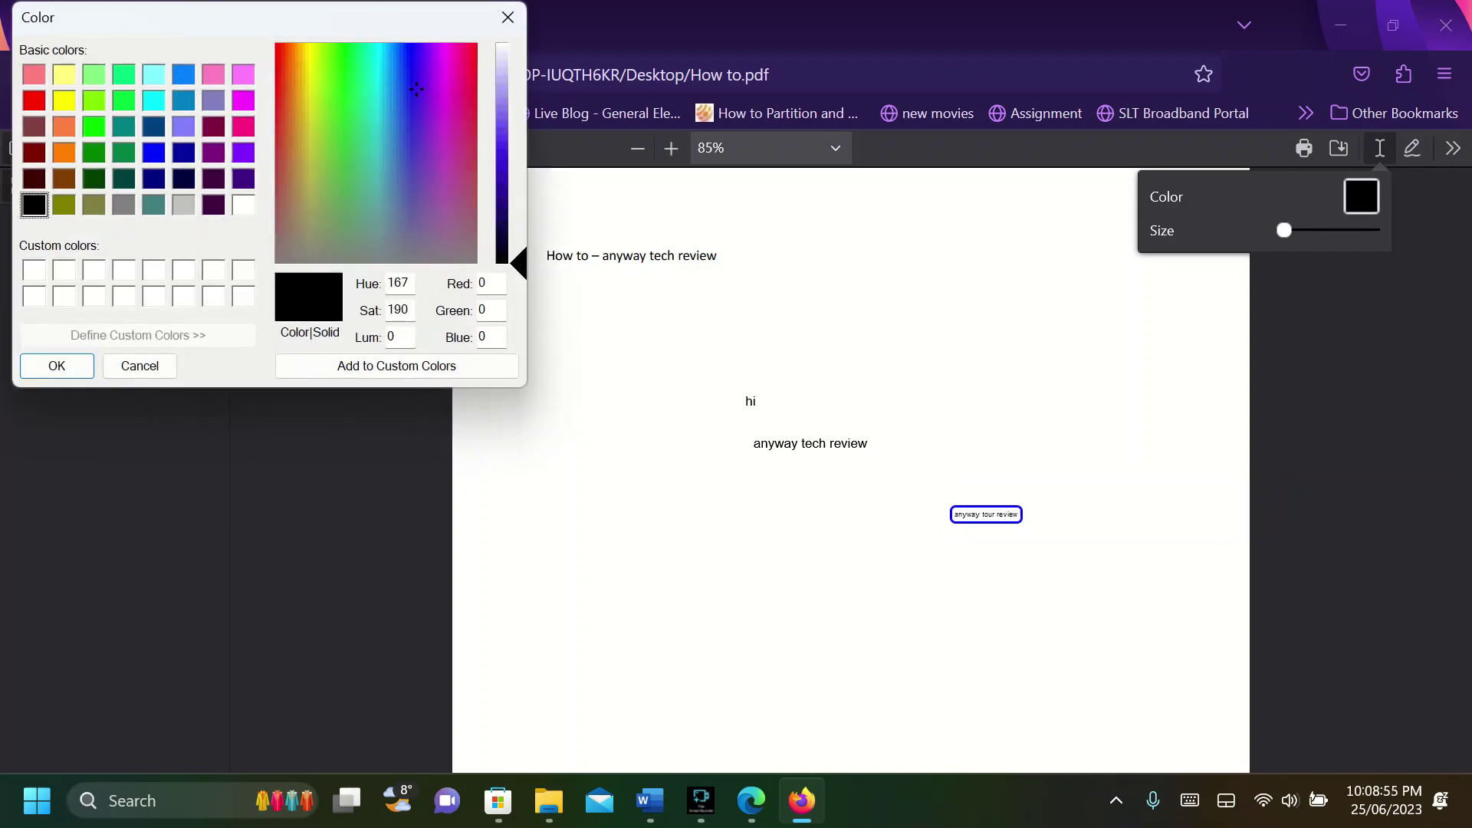
{"action": "left_click", "coordinate": [57, 366]}
Draw two freehand strokes with the Draw tool around the area below the heading.
{"action": "left_click", "coordinate": [1411, 148]}
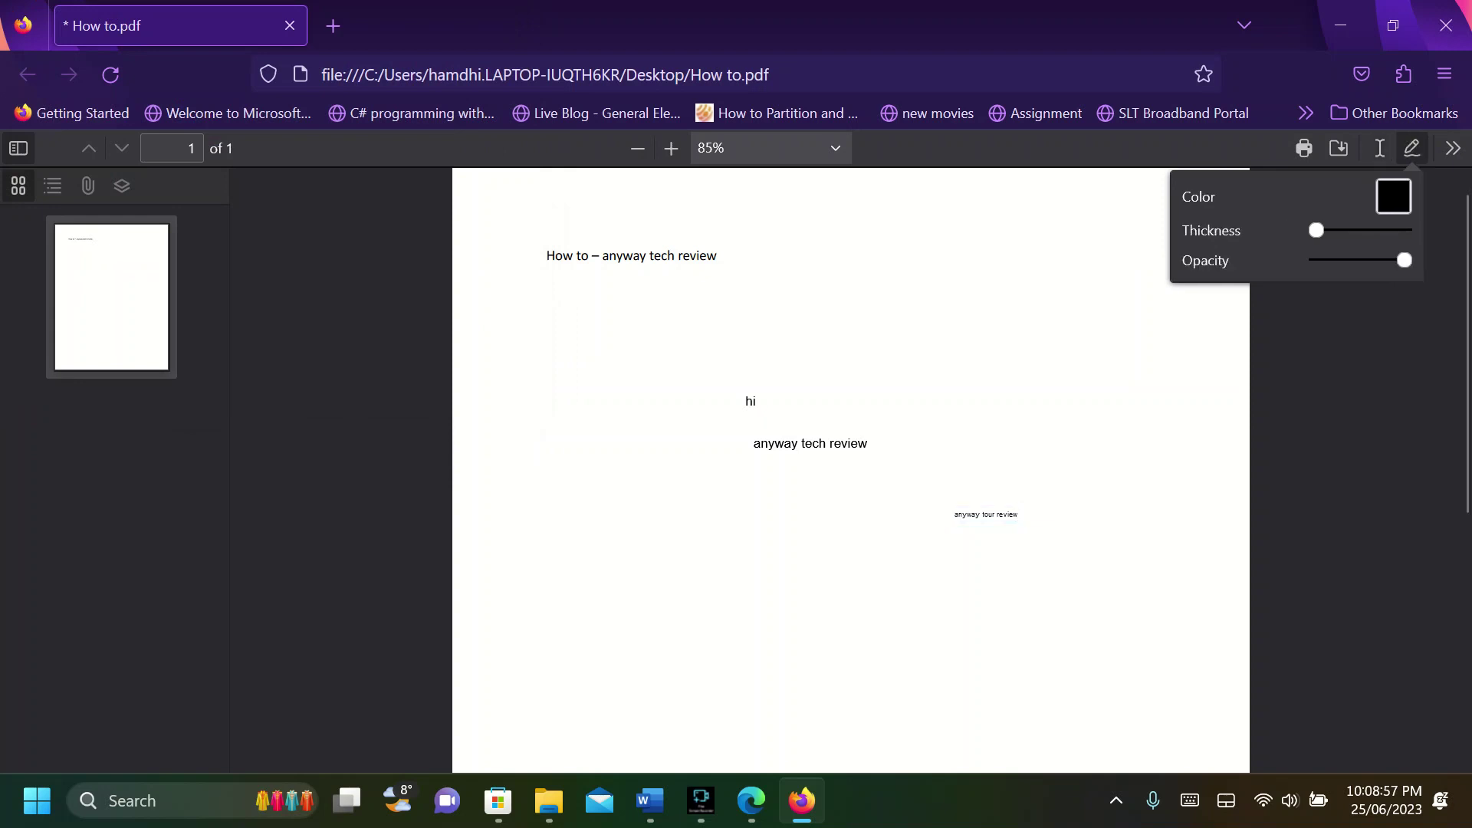
{"action": "mouse_move", "coordinate": [852, 266]}
{"action": "left_mouse_down"}
{"action": "mouse_move", "coordinate": [989, 326]}
{"action": "mouse_move", "coordinate": [908, 299]}
{"action": "mouse_move", "coordinate": [871, 328]}
{"action": "left_mouse_up"}
{"action": "mouse_move", "coordinate": [640, 361]}
{"action": "left_mouse_down"}
{"action": "mouse_move", "coordinate": [572, 397]}
{"action": "mouse_move", "coordinate": [786, 460]}
{"action": "mouse_move", "coordinate": [985, 424]}
{"action": "left_mouse_up"}
Switch to Microsoft Edge and draw a thin blue freehand scribble below the heading with the Draw tool.
{"action": "left_click", "coordinate": [751, 801]}
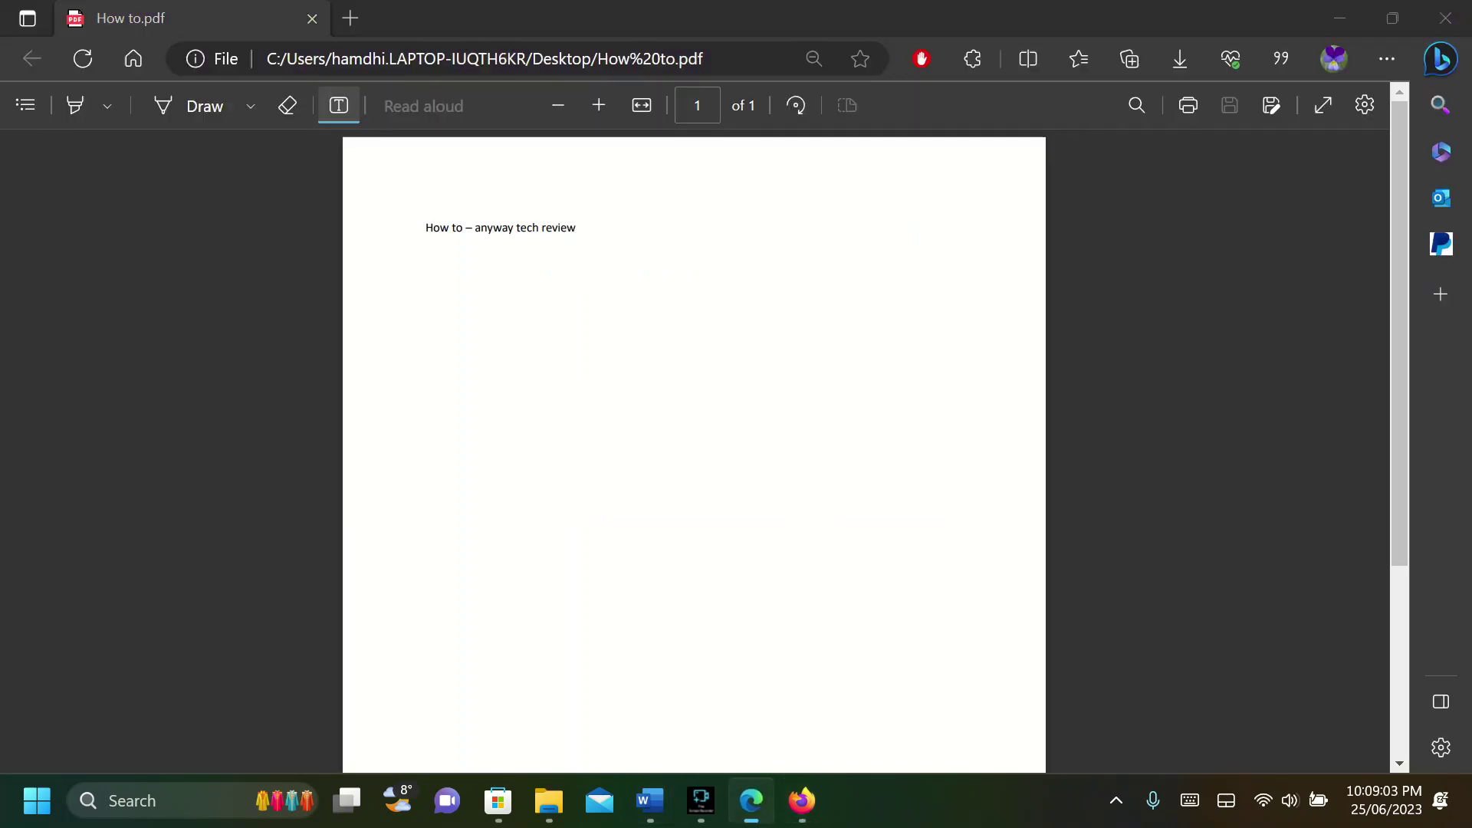
{"action": "left_click", "coordinate": [250, 105]}
{"action": "left_click", "coordinate": [250, 106]}
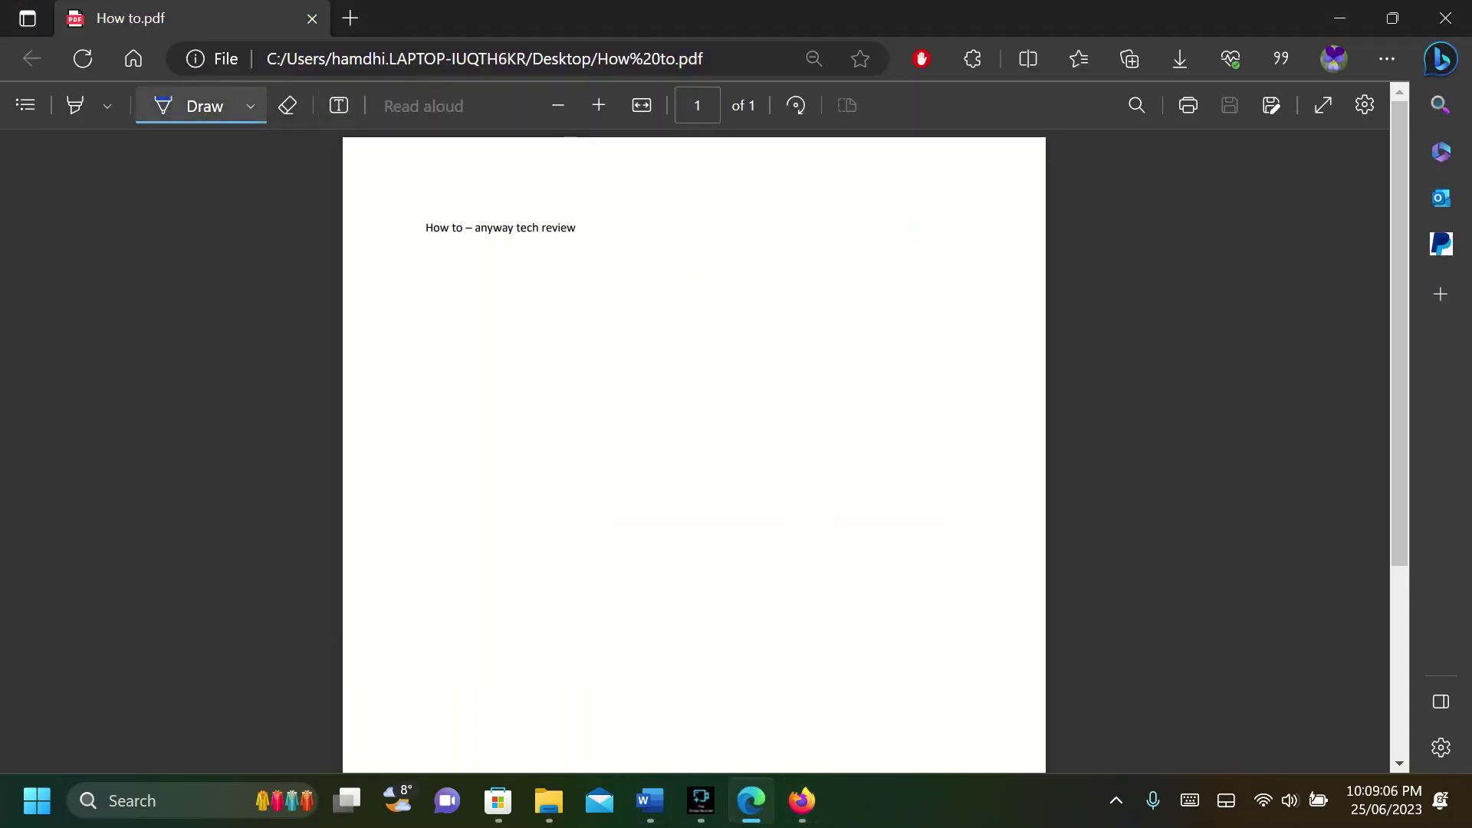
{"action": "mouse_move", "coordinate": [448, 359]}
{"action": "left_mouse_down"}
{"action": "mouse_move", "coordinate": [435, 475]}
{"action": "mouse_move", "coordinate": [605, 352]}
{"action": "left_mouse_up"}
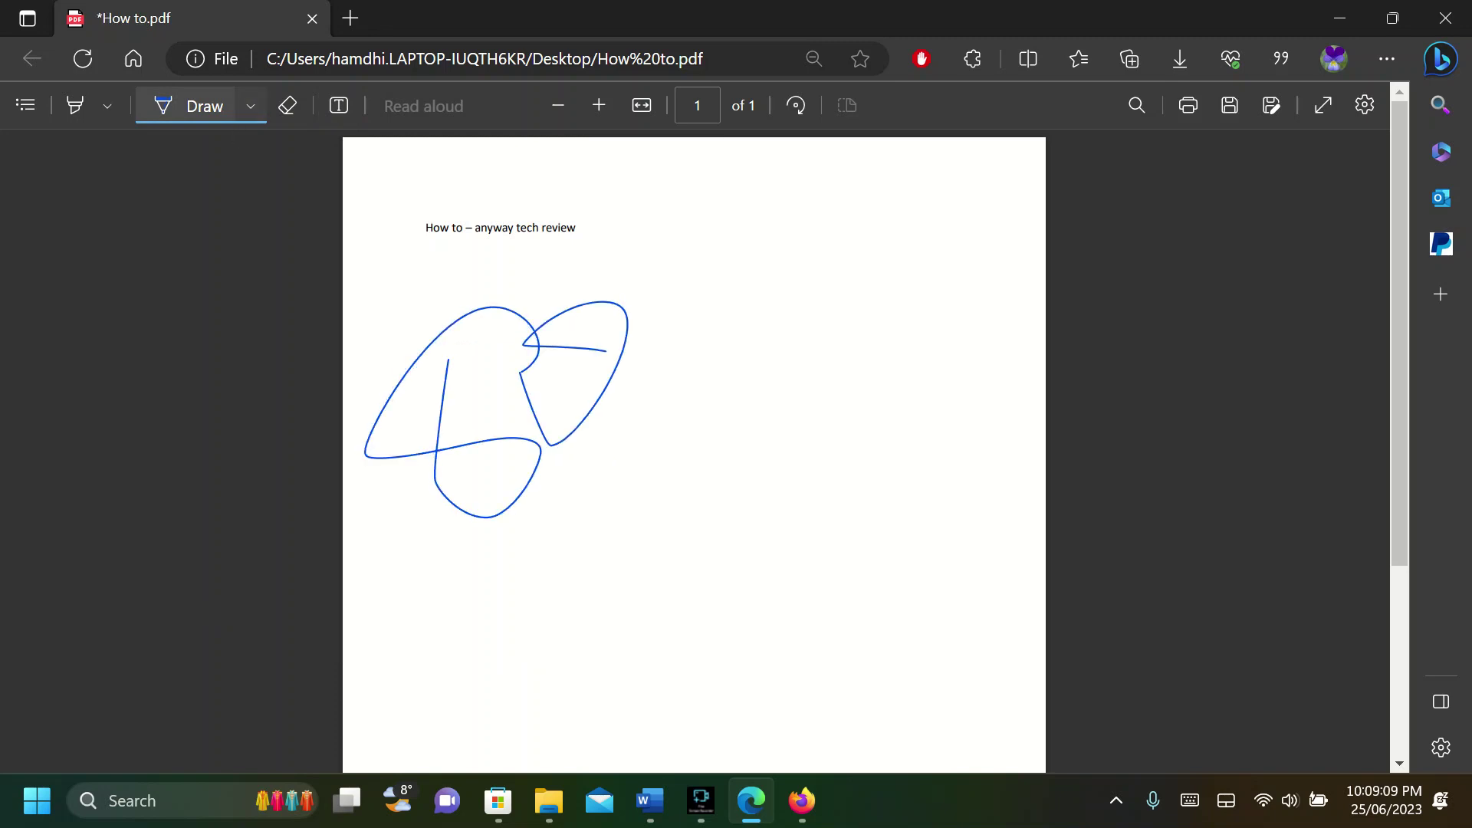
Try orange and red for the drawing pen, set it to magenta, and scribble beside the blue drawing.
{"action": "left_click", "coordinate": [249, 106]}
{"action": "left_click", "coordinate": [362, 239]}
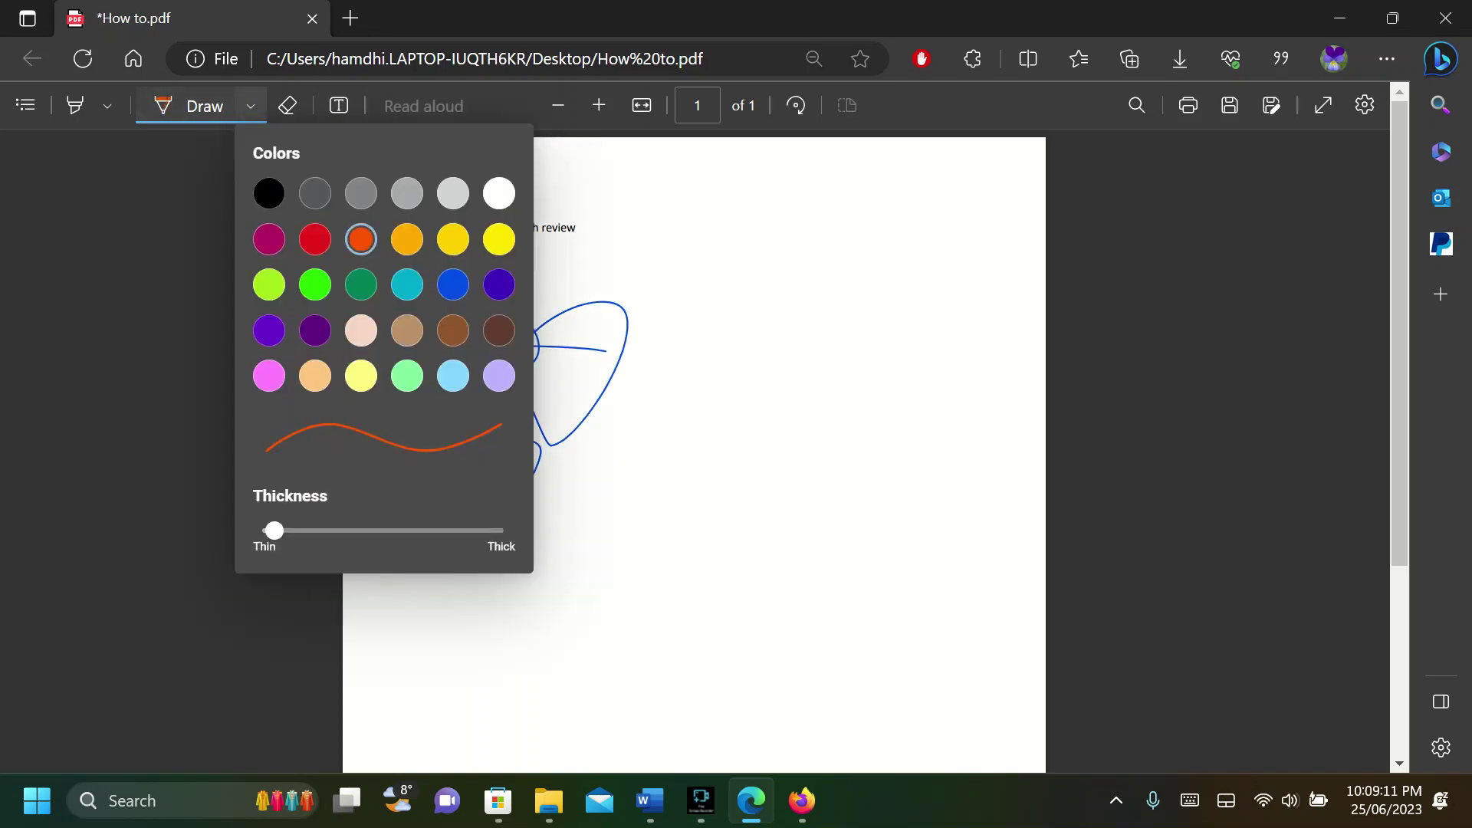
{"action": "left_click", "coordinate": [315, 239]}
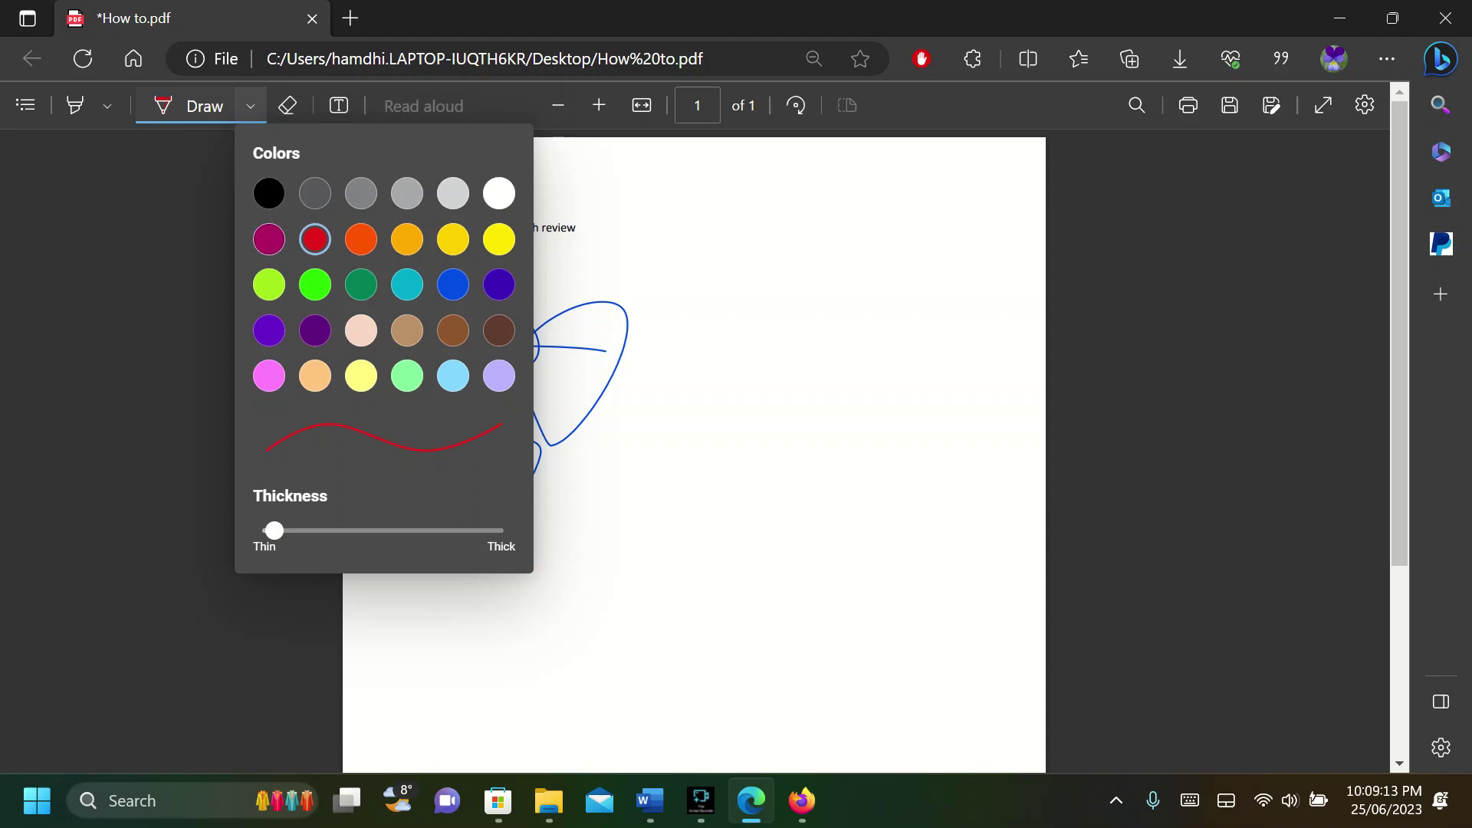
{"action": "left_click", "coordinate": [269, 239]}
{"action": "key", "text": "Escape"}
{"action": "mouse_move", "coordinate": [604, 282]}
{"action": "left_mouse_down"}
{"action": "mouse_move", "coordinate": [809, 448]}
{"action": "mouse_move", "coordinate": [723, 313]}
{"action": "left_mouse_up"}
Increase the pen thickness to about half of its range and draw a thick magenta scribble over the thin one.
{"action": "left_click", "coordinate": [250, 105]}
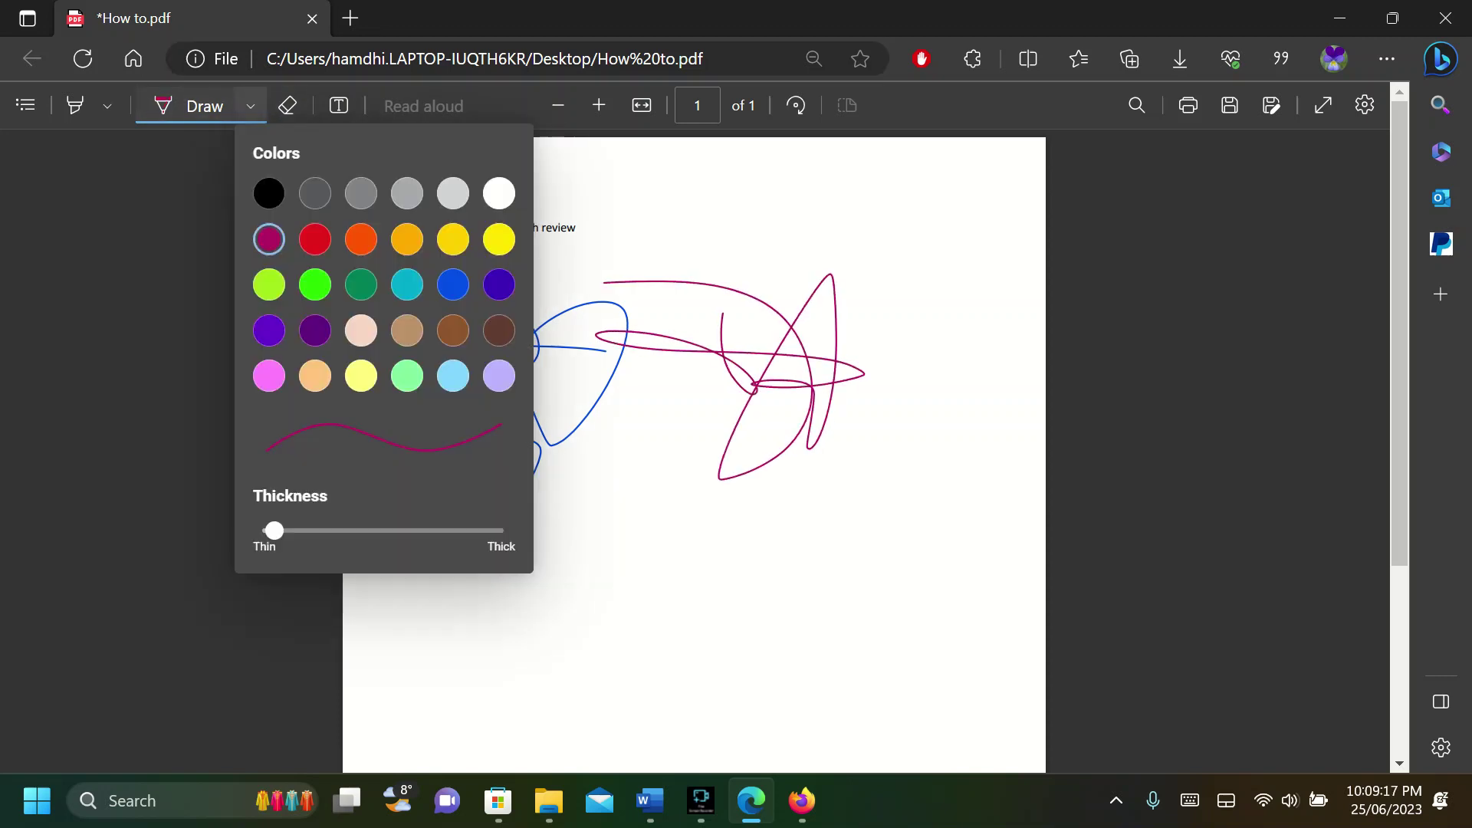
{"action": "left_click_drag", "start_coordinate": [274, 529], "coordinate": [388, 530]}
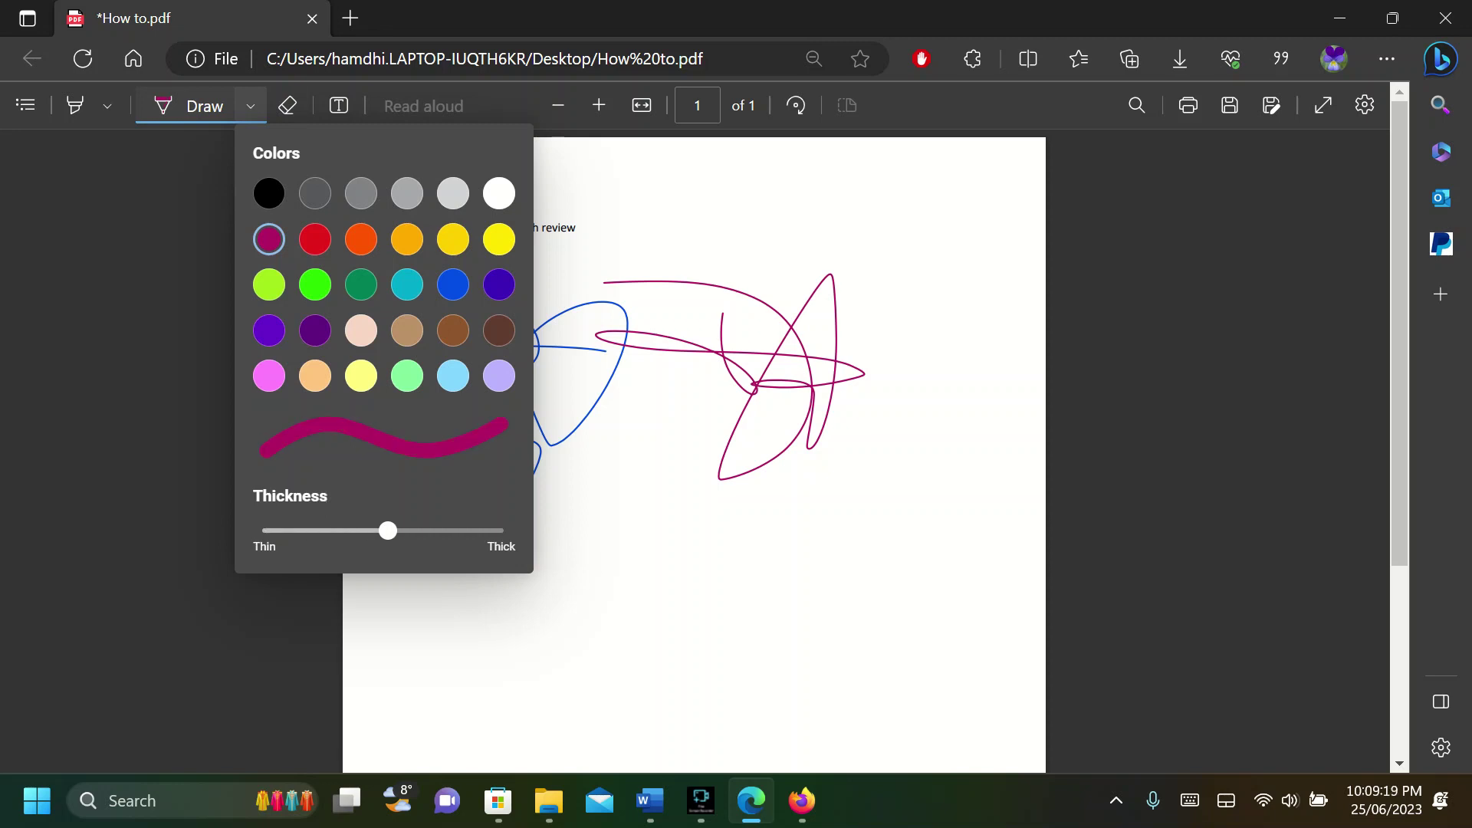
{"action": "key", "text": "Escape"}
{"action": "mouse_move", "coordinate": [812, 291]}
{"action": "left_mouse_down"}
{"action": "mouse_move", "coordinate": [648, 491]}
{"action": "mouse_move", "coordinate": [721, 223]}
{"action": "mouse_move", "coordinate": [790, 245]}
{"action": "left_mouse_up"}
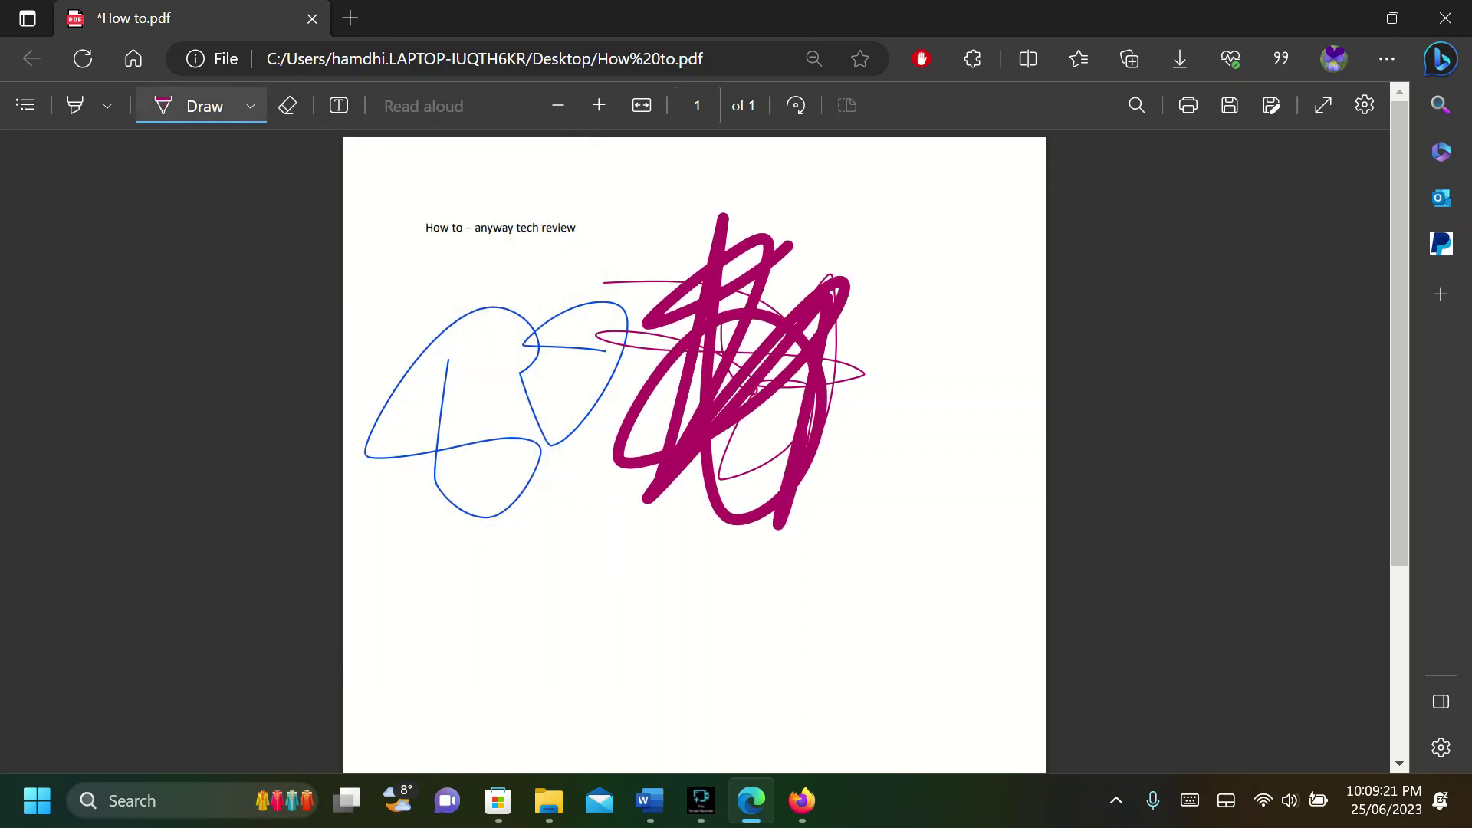
Erase all the freehand drawings from the page.
{"action": "left_click", "coordinate": [287, 105]}
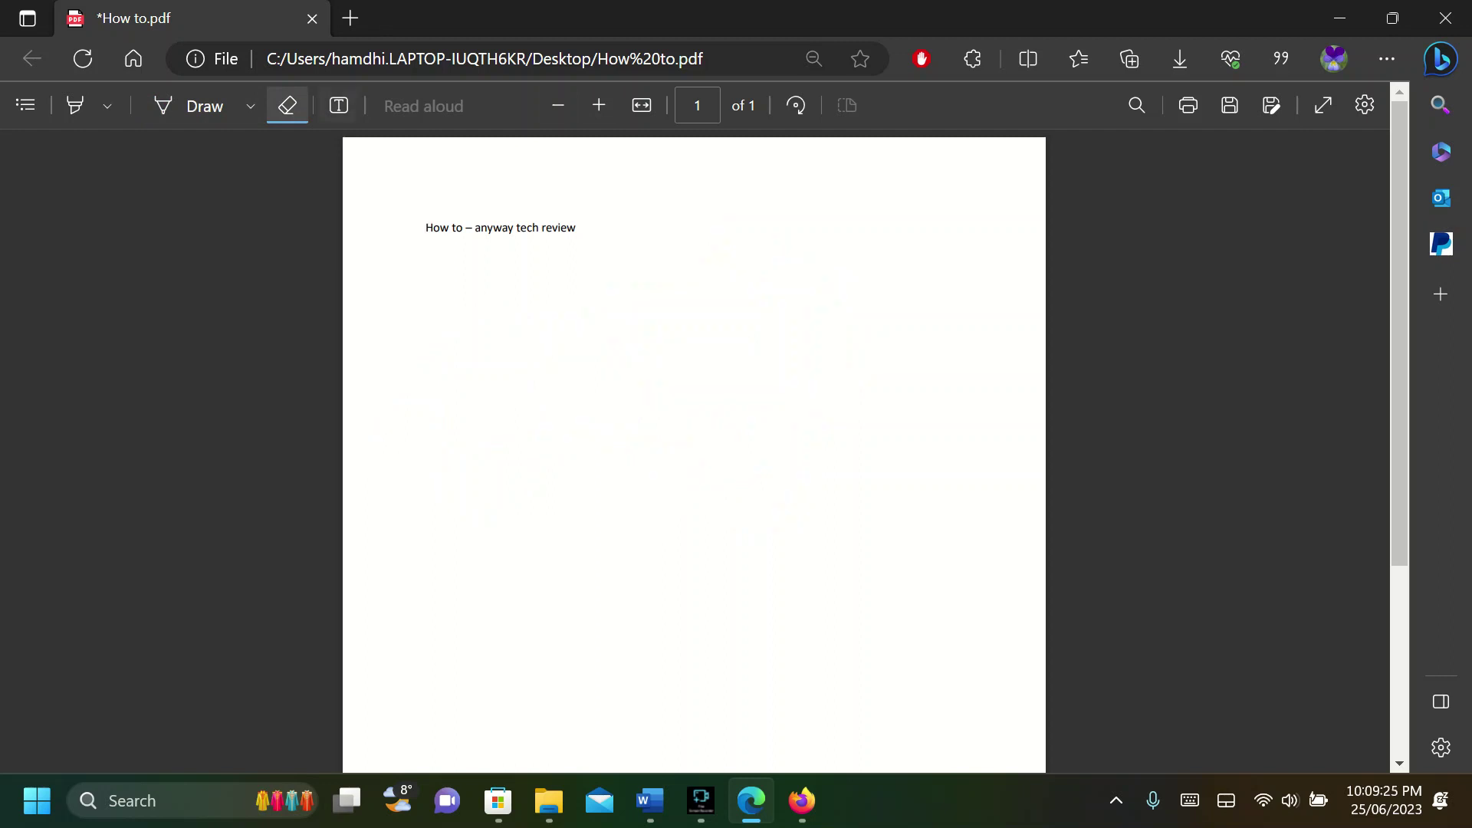
Add a green text annotation reading "cool" below the heading.
{"action": "left_click", "coordinate": [338, 106]}
{"action": "left_click", "coordinate": [460, 334]}
{"action": "type", "text": "oo"}
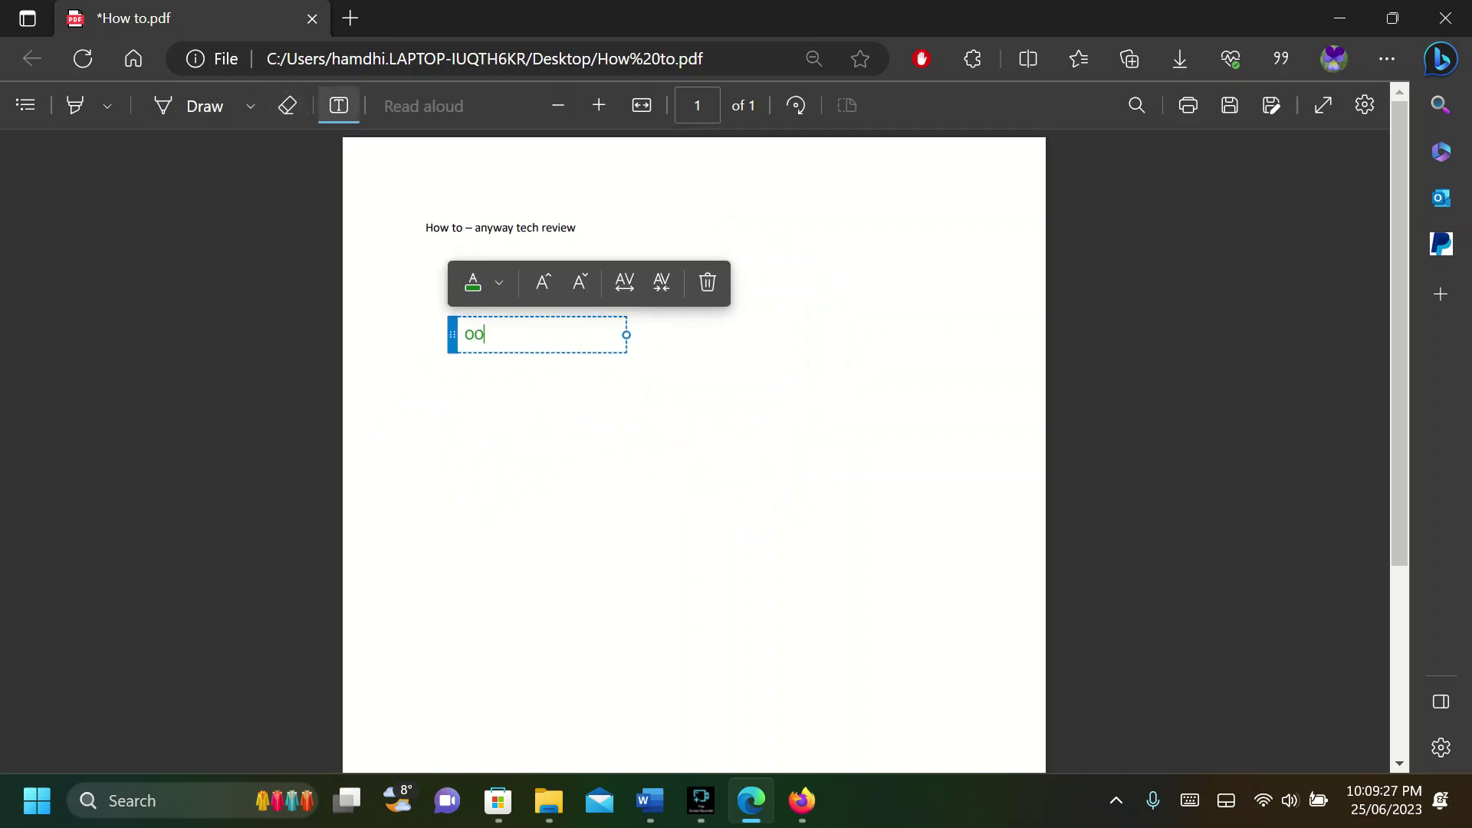
{"action": "key", "text": "BackSpace"}
{"action": "key", "text": "BackSpace"}
{"action": "type", "text": "cool"}
Set the highlighter colour to green and highlight the heading "How to – anyway tech review".
{"action": "left_click", "coordinate": [107, 105]}
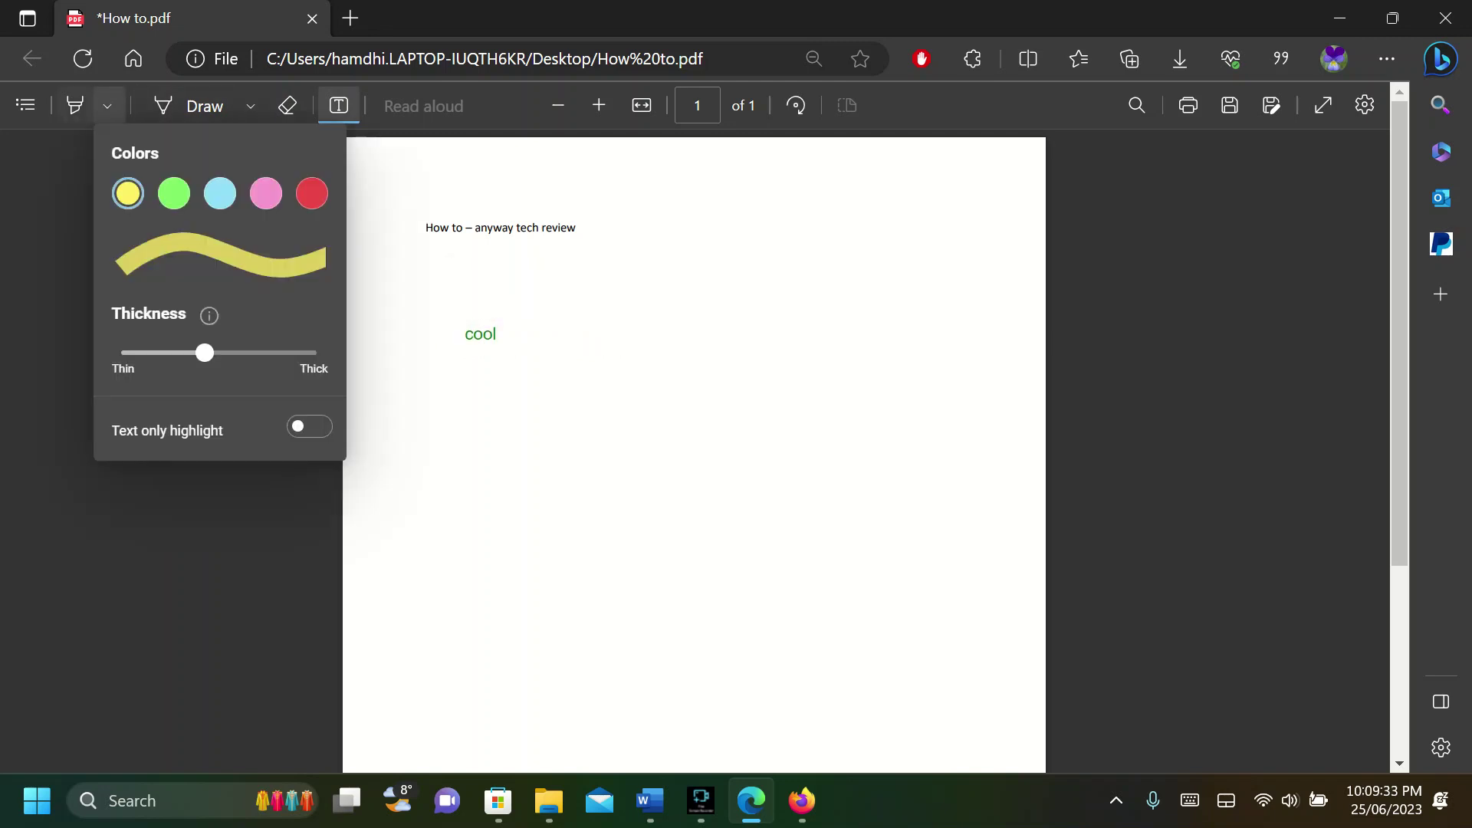
{"action": "left_click", "coordinate": [174, 193]}
{"action": "left_click", "coordinate": [425, 228]}
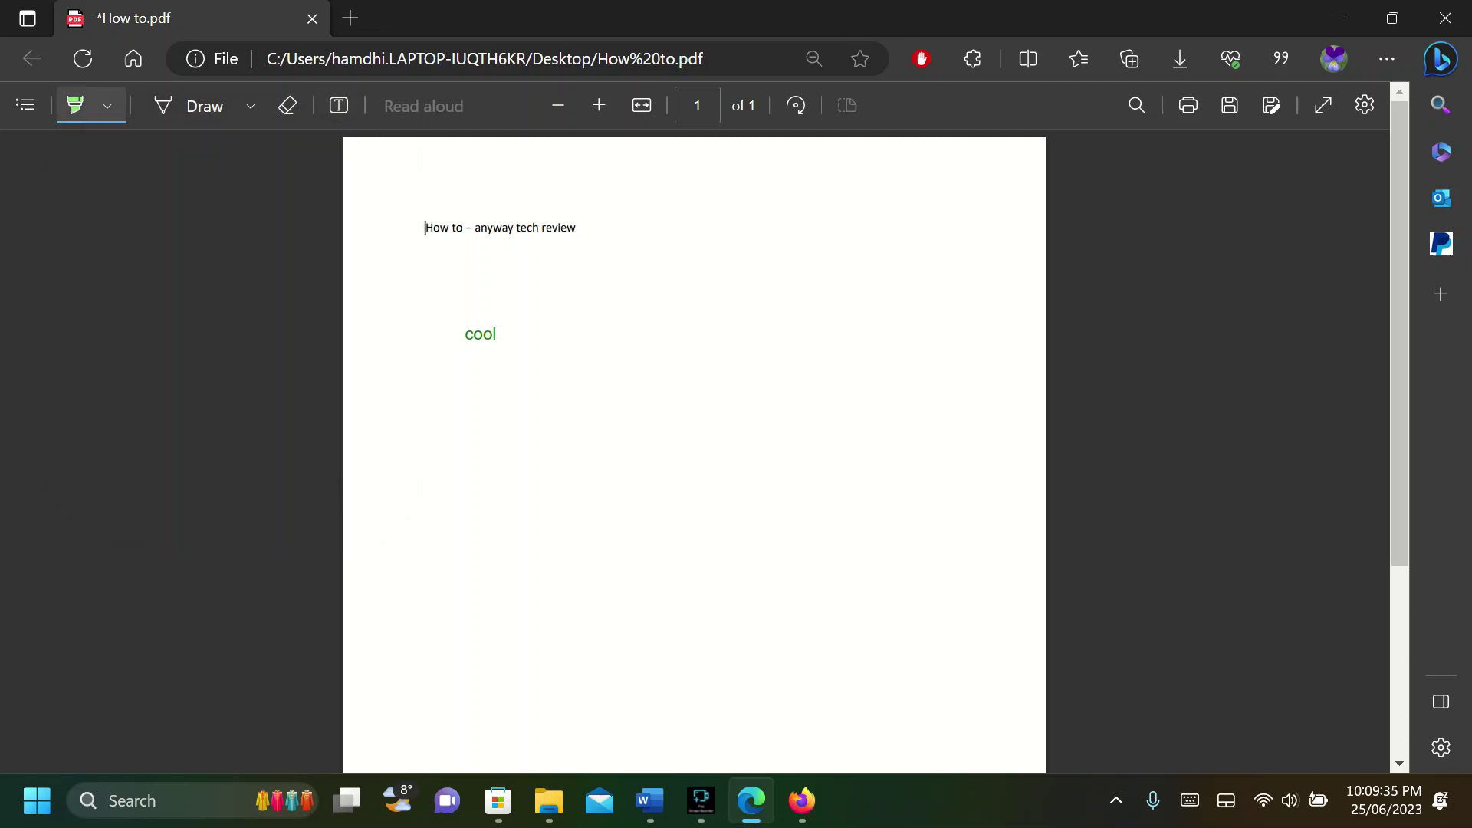
{"action": "left_click_drag", "start_coordinate": [425, 227], "coordinate": [568, 227]}
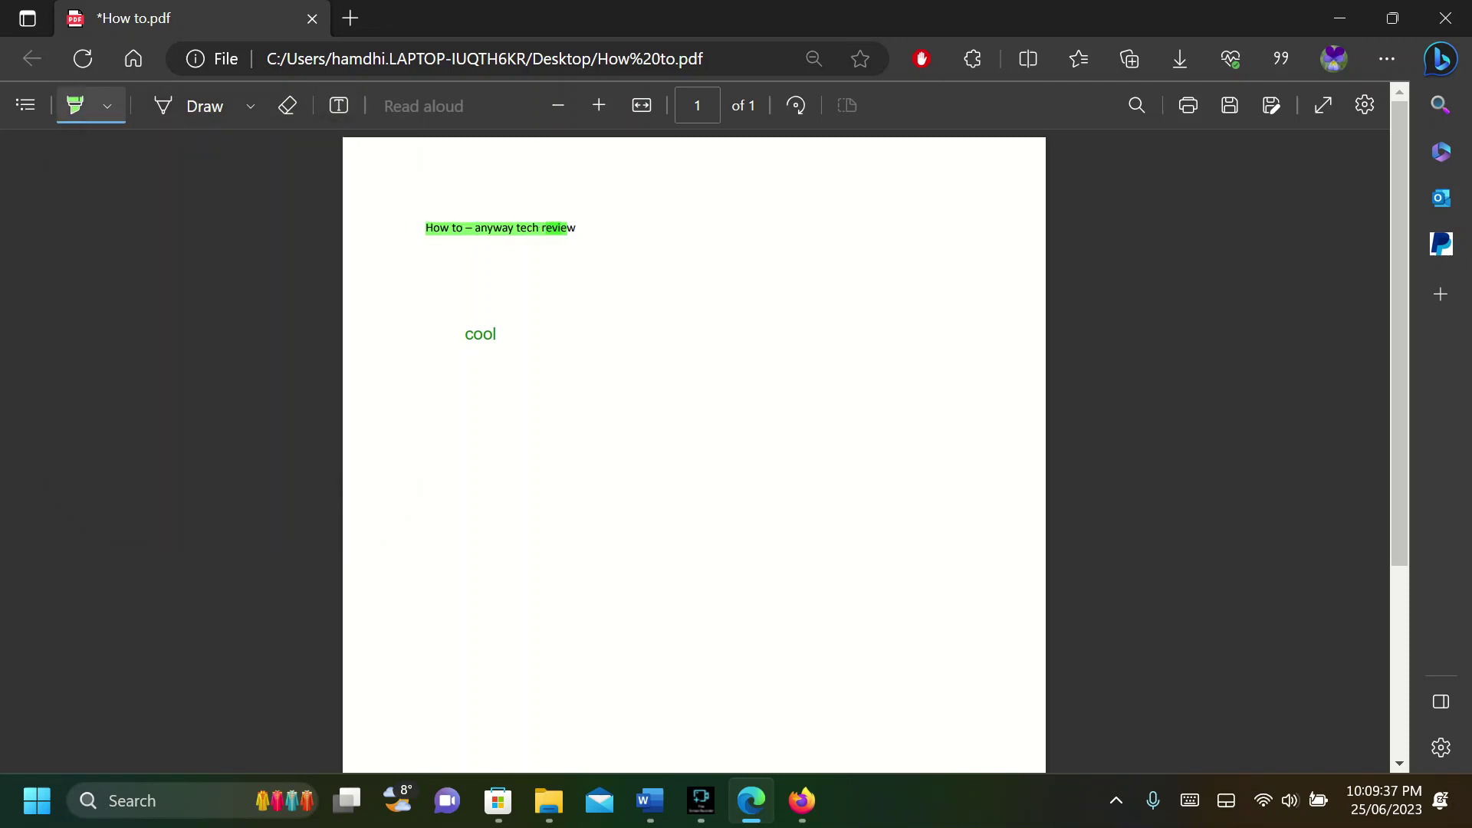
Set the highlighter colour to pink, highlight across the heading, and draw a freehand highlighter scribble in the blank area to its lower right.
{"action": "left_click", "coordinate": [107, 106]}
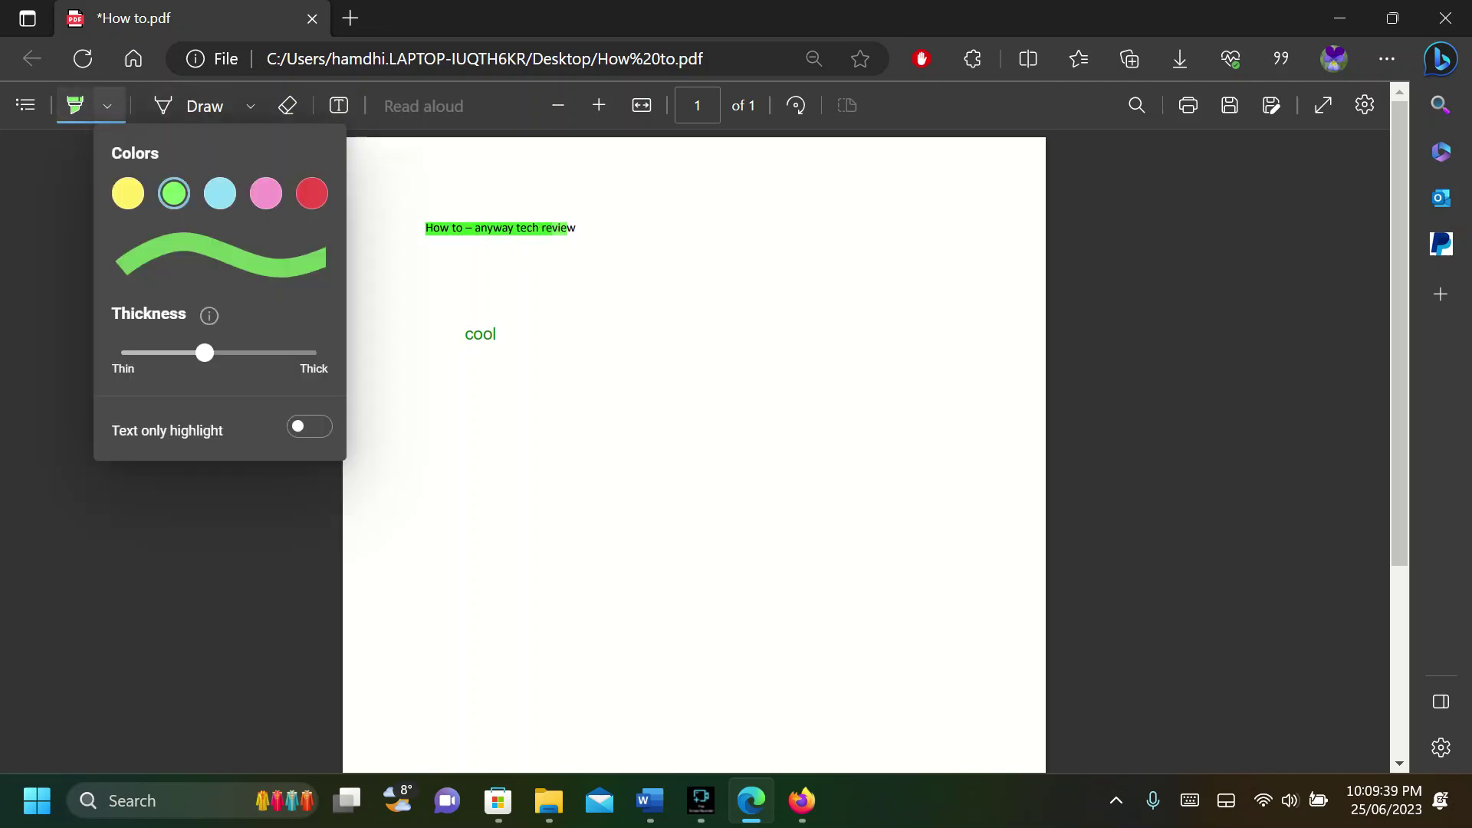
{"action": "left_click", "coordinate": [266, 194]}
{"action": "left_click", "coordinate": [425, 228]}
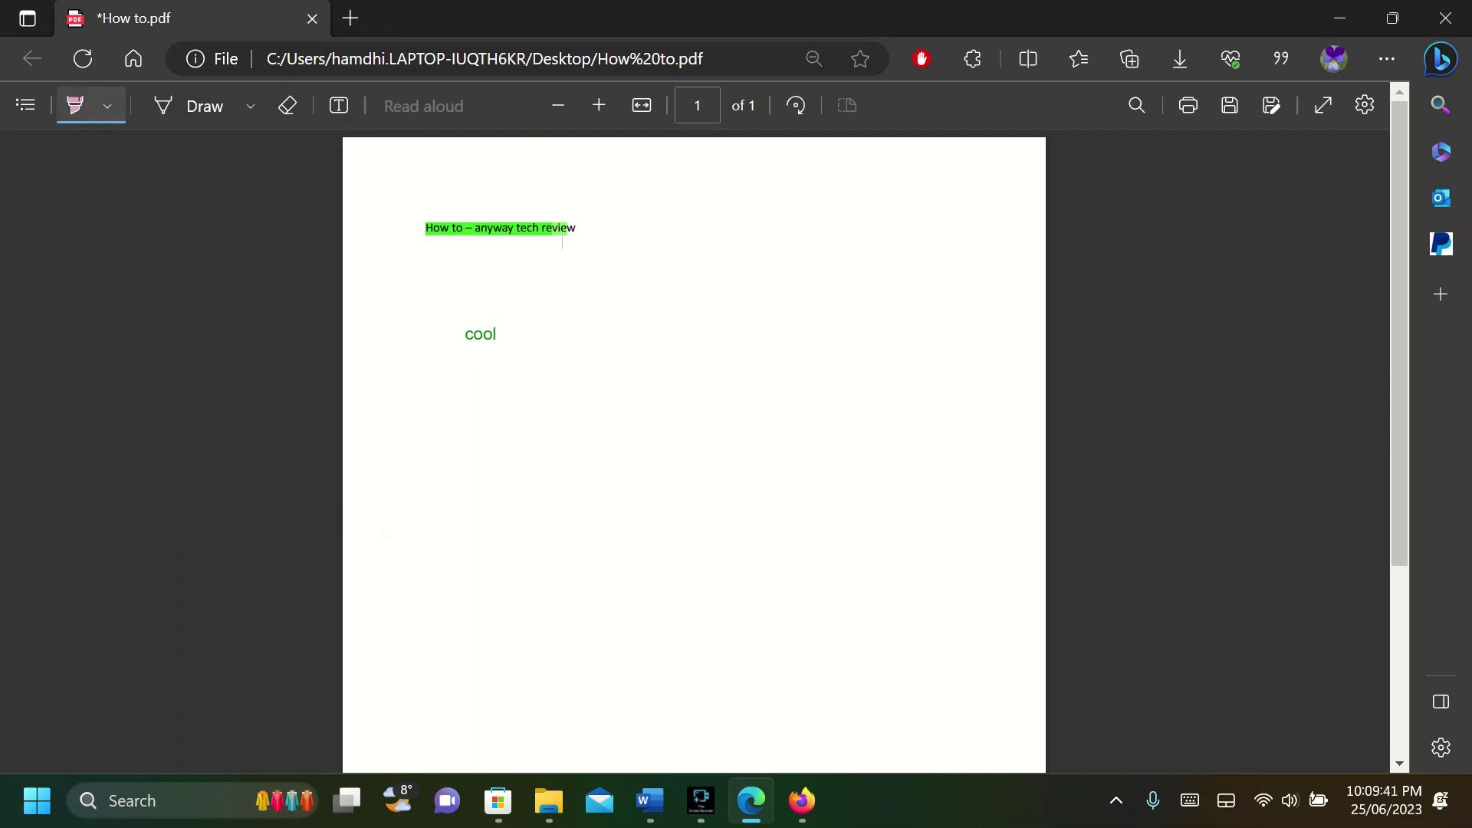
{"action": "left_click_drag", "start_coordinate": [595, 229], "coordinate": [373, 230]}
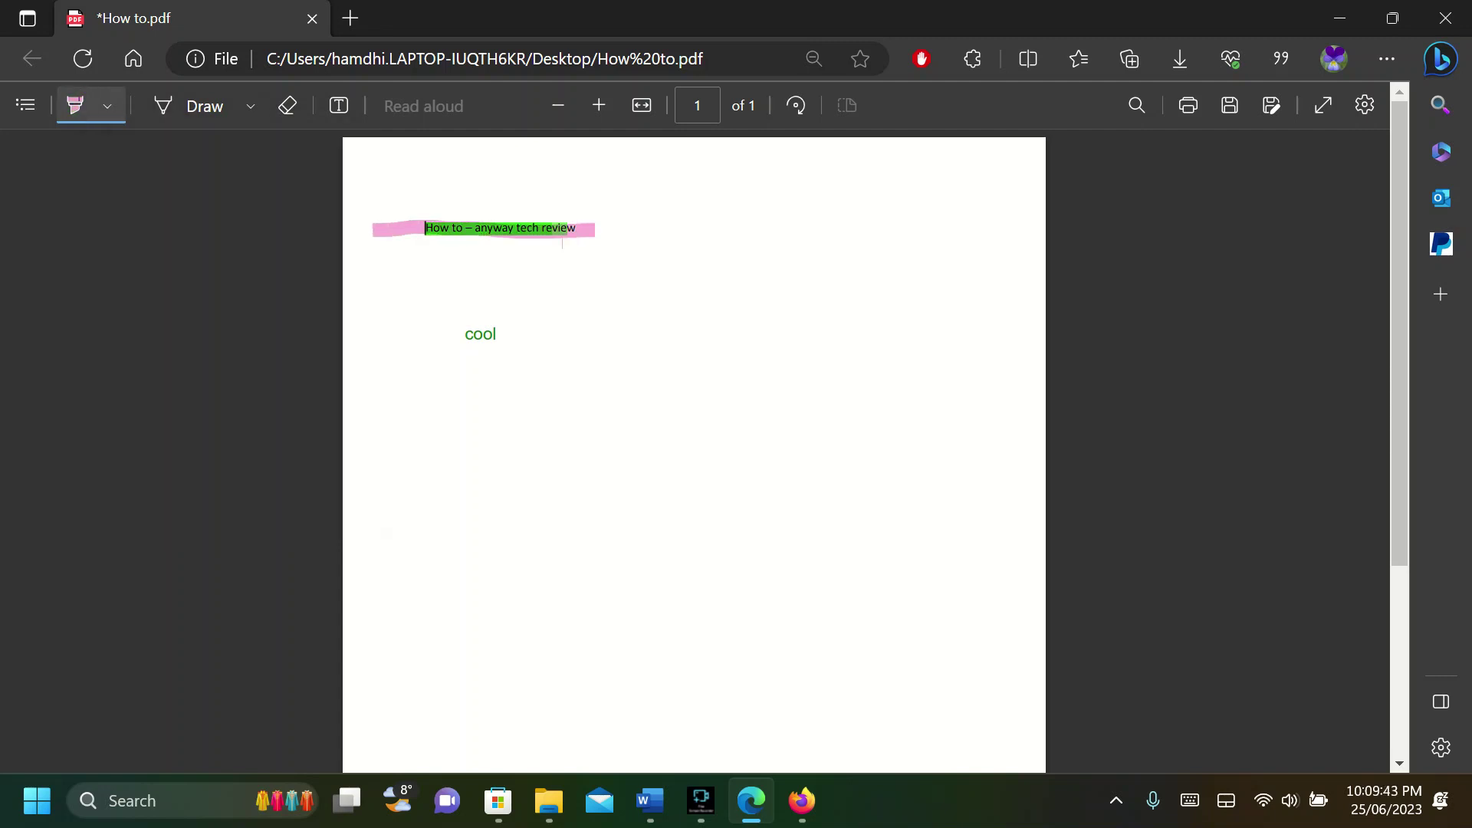
{"action": "mouse_move", "coordinate": [776, 481]}
{"action": "left_mouse_down"}
{"action": "mouse_move", "coordinate": [606, 387]}
{"action": "mouse_move", "coordinate": [859, 349]}
{"action": "mouse_move", "coordinate": [999, 253]}
{"action": "left_mouse_up"}
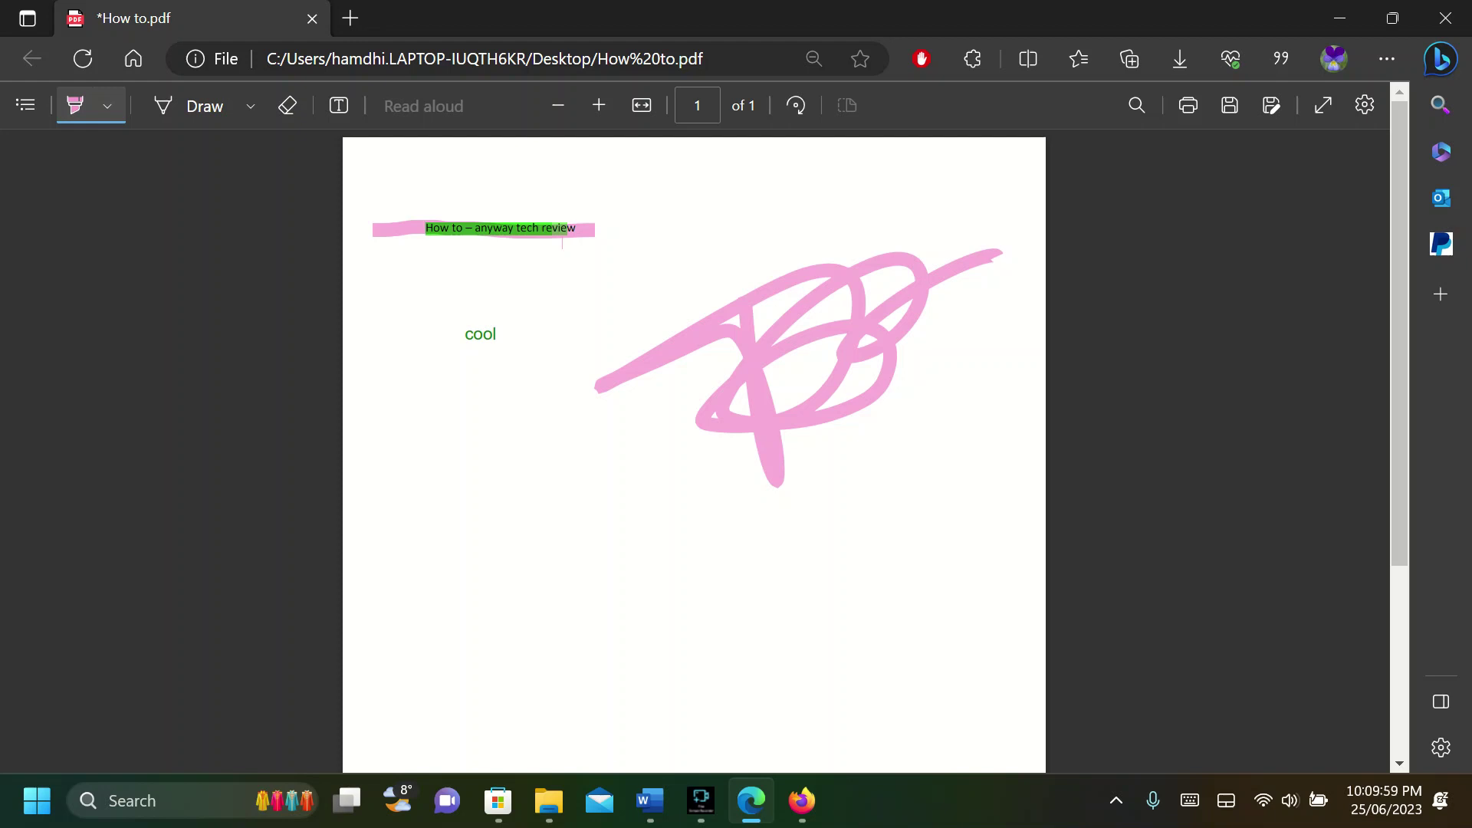
View the PDF's table of contents with the page thumbnail and close it.
{"action": "left_click", "coordinate": [25, 105]}
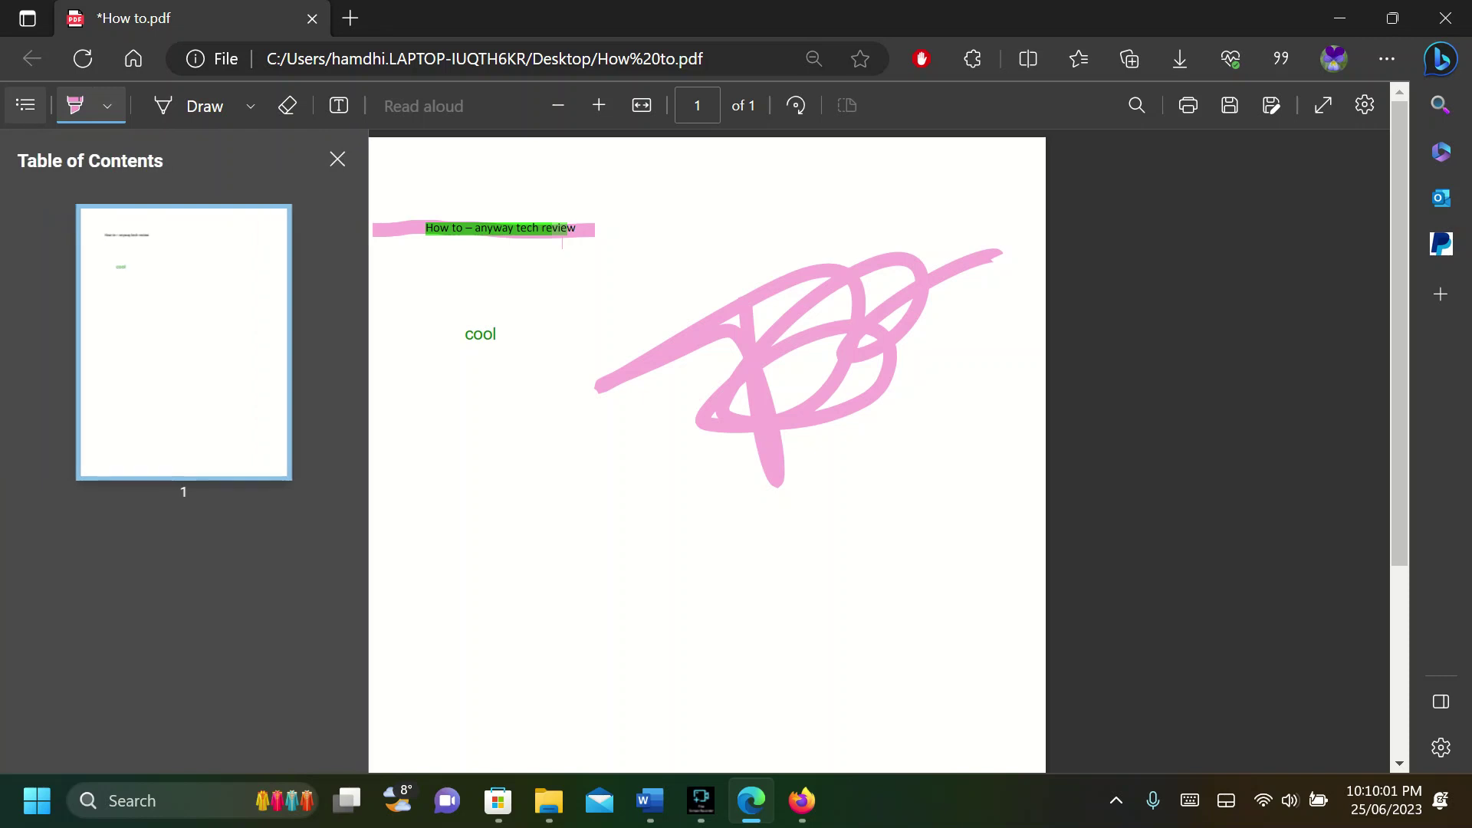
{"action": "left_click", "coordinate": [337, 158]}
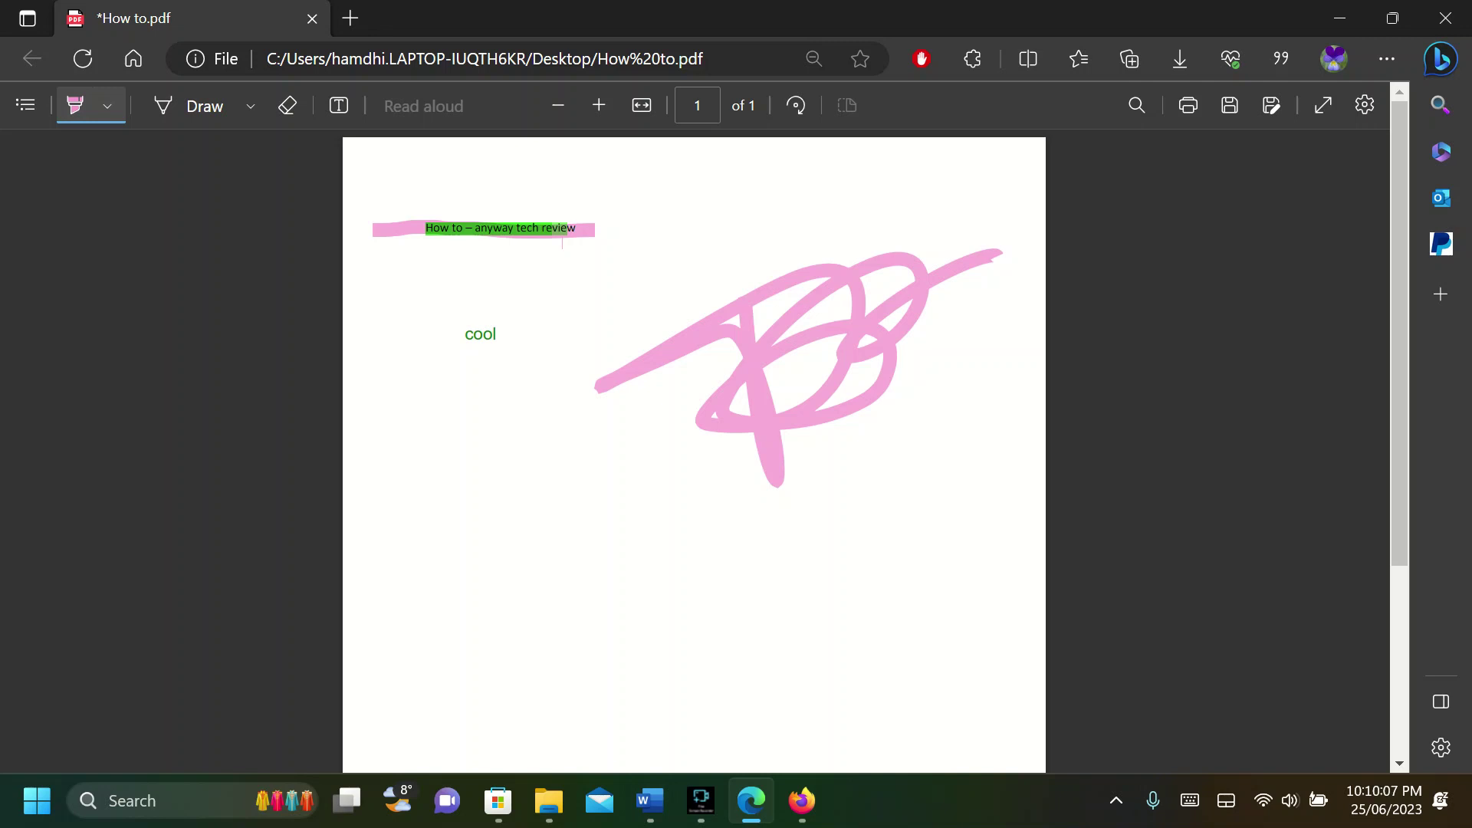
{"action": "left_click", "coordinate": [701, 801]}
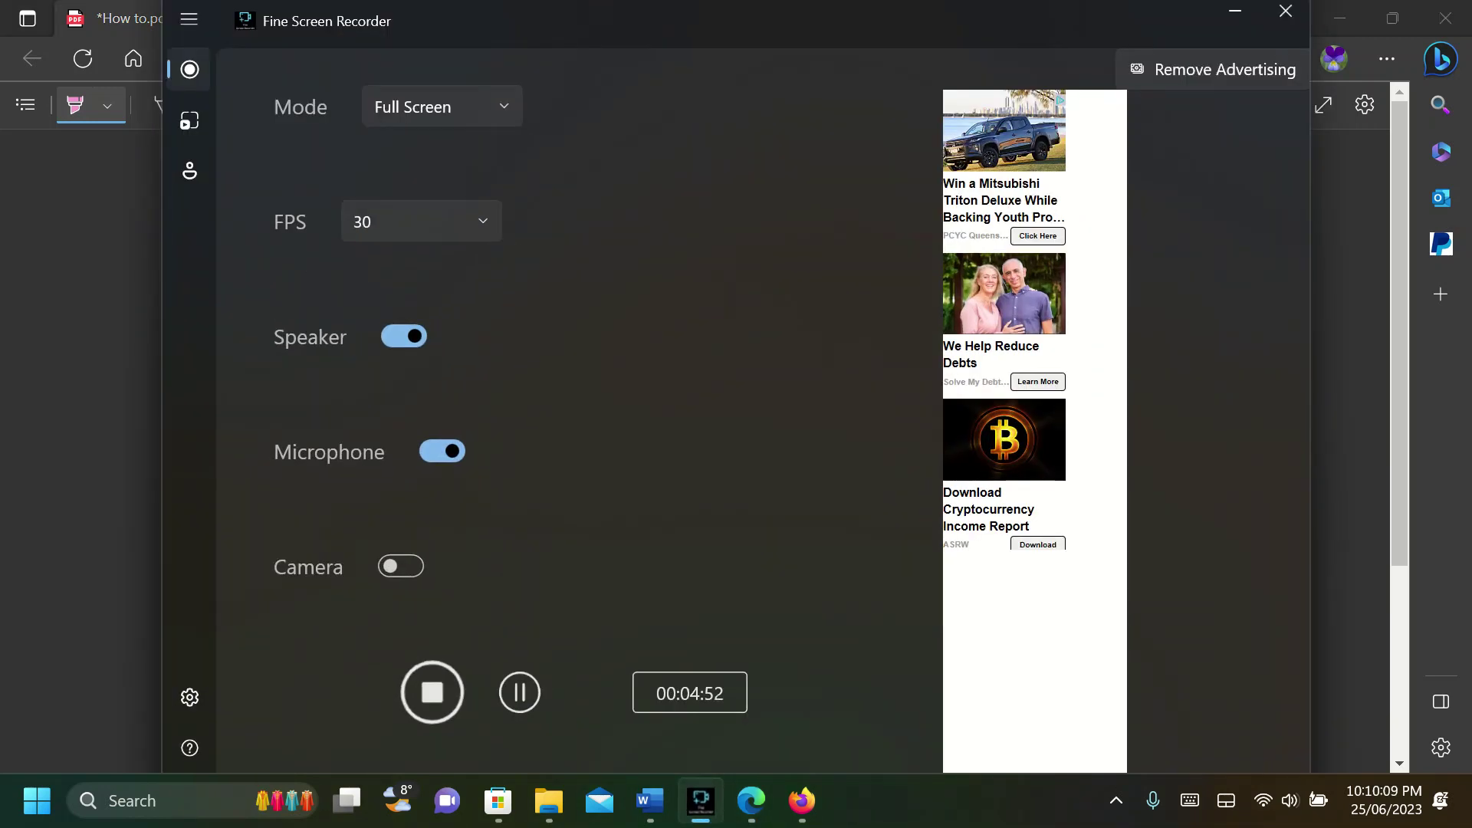